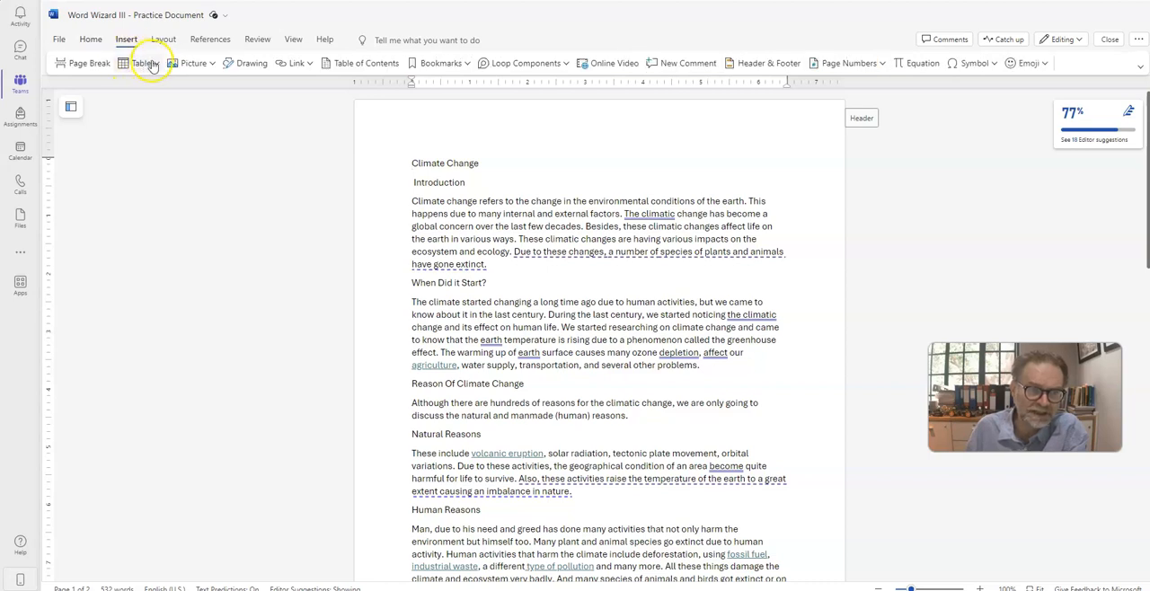
# Step: Insert a table of 6 columns by 7 rows above the Climate Change title, with column headings name, surname, age, class and house
pyautogui.click(157, 65)
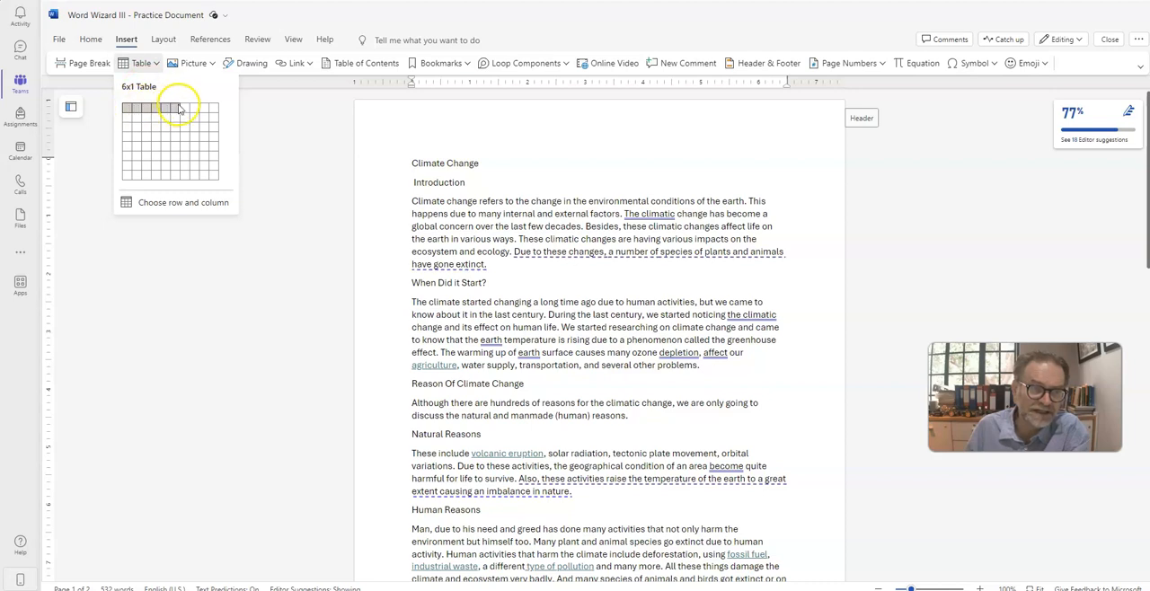
pyautogui.click(177, 166)
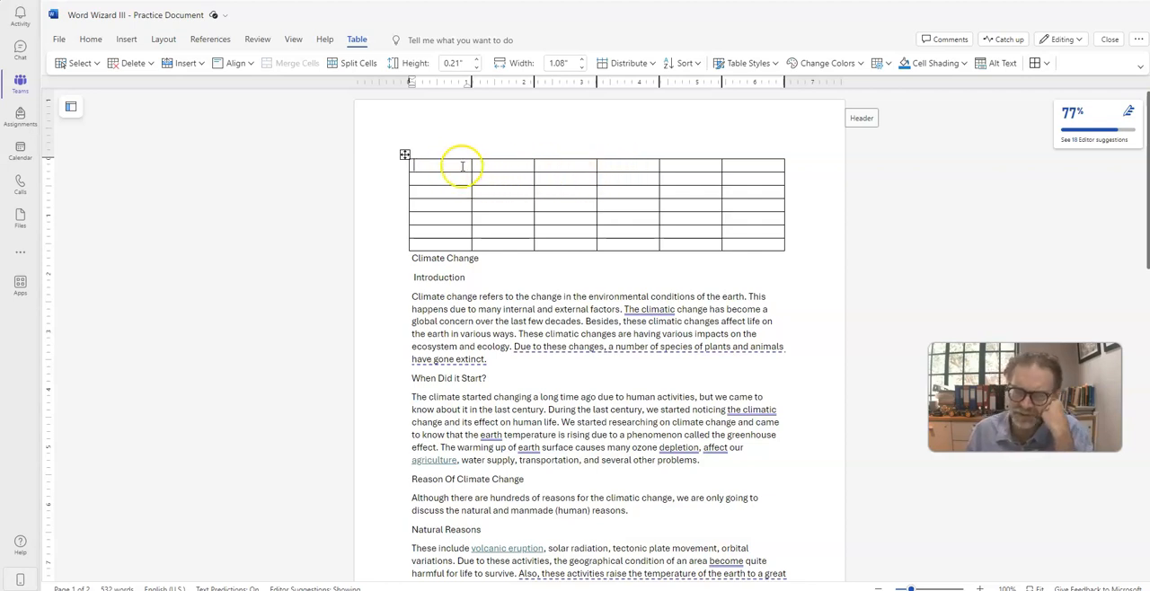
pyautogui.write('na')
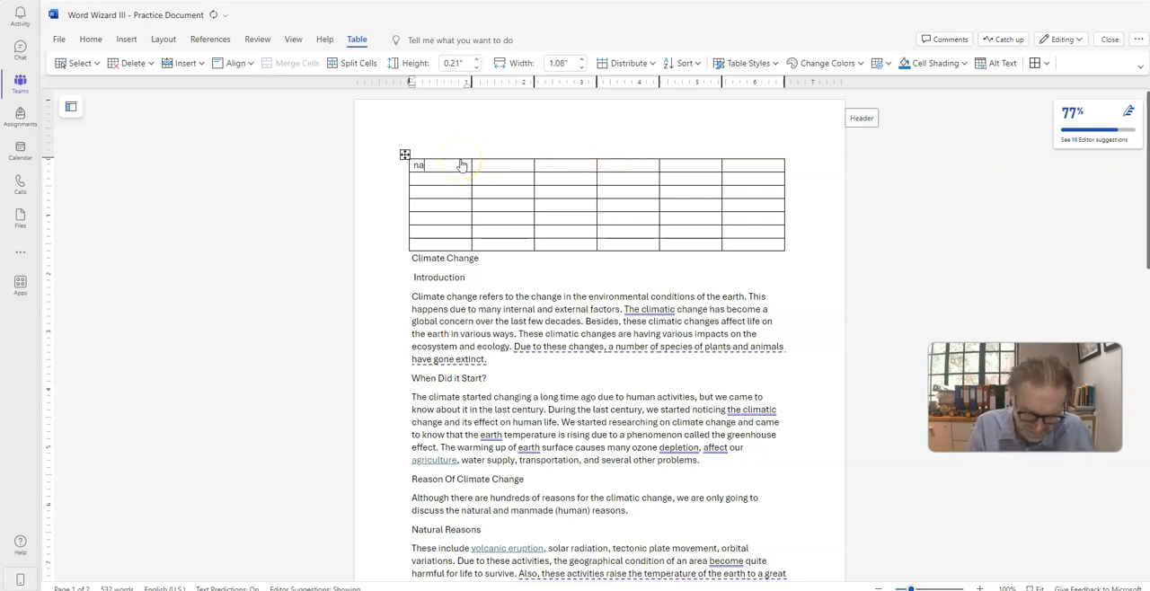
pyautogui.write('me surname ')
pyautogui.write('age')
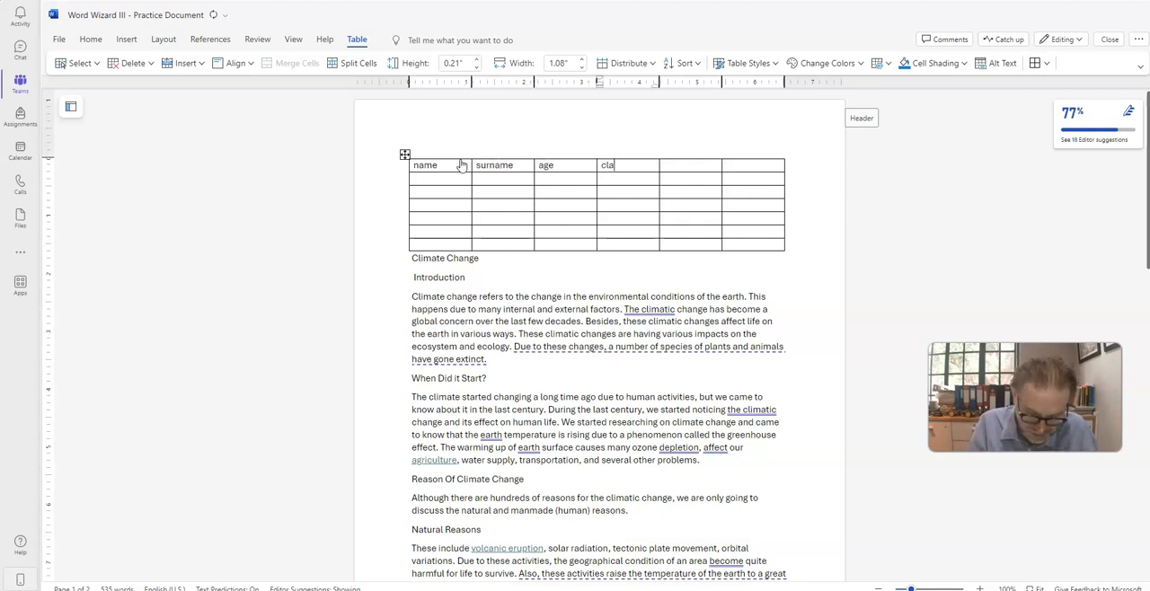
pyautogui.press('Tab')
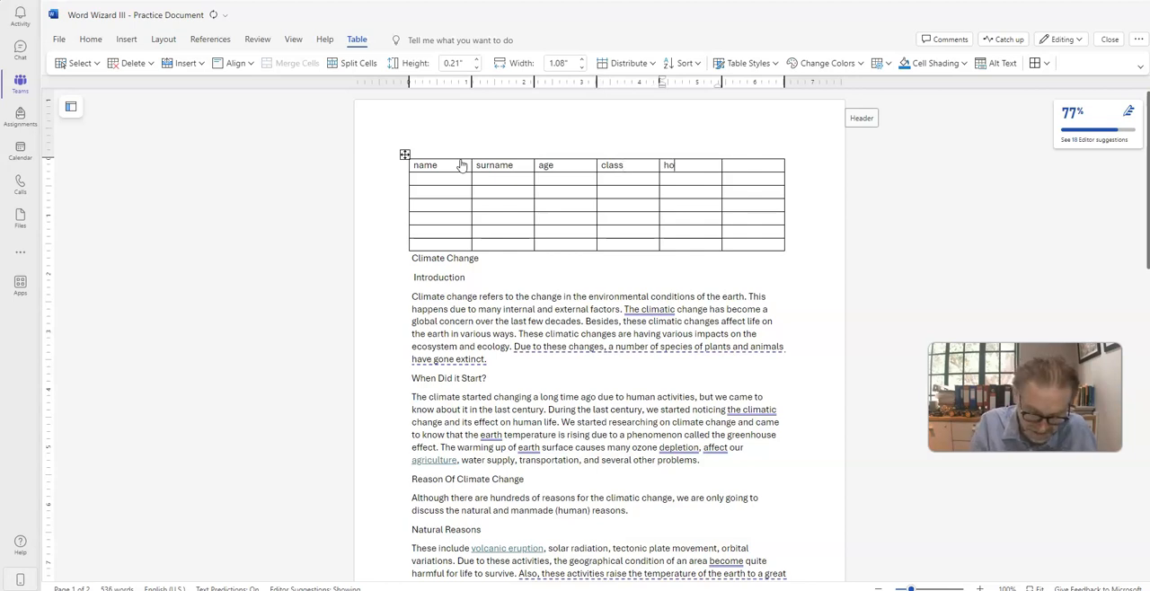
pyautogui.write('house')
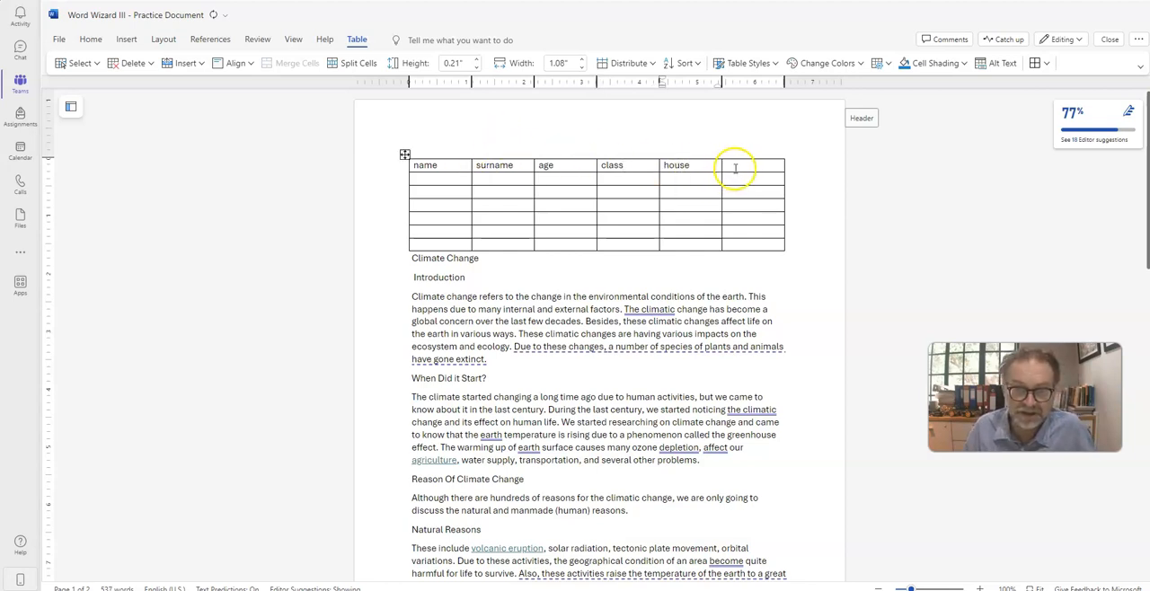
# Step: Delete the empty sixth column from the table
pyautogui.moveTo(746, 169); pyautogui.dragTo(746, 244)
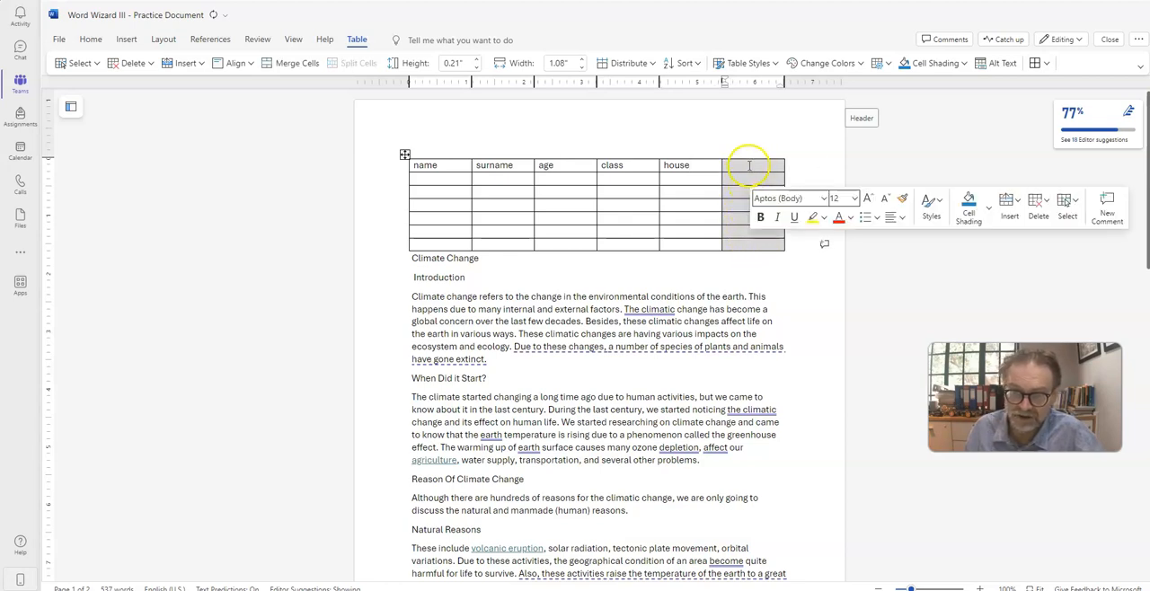
pyautogui.rightClick(750, 161)
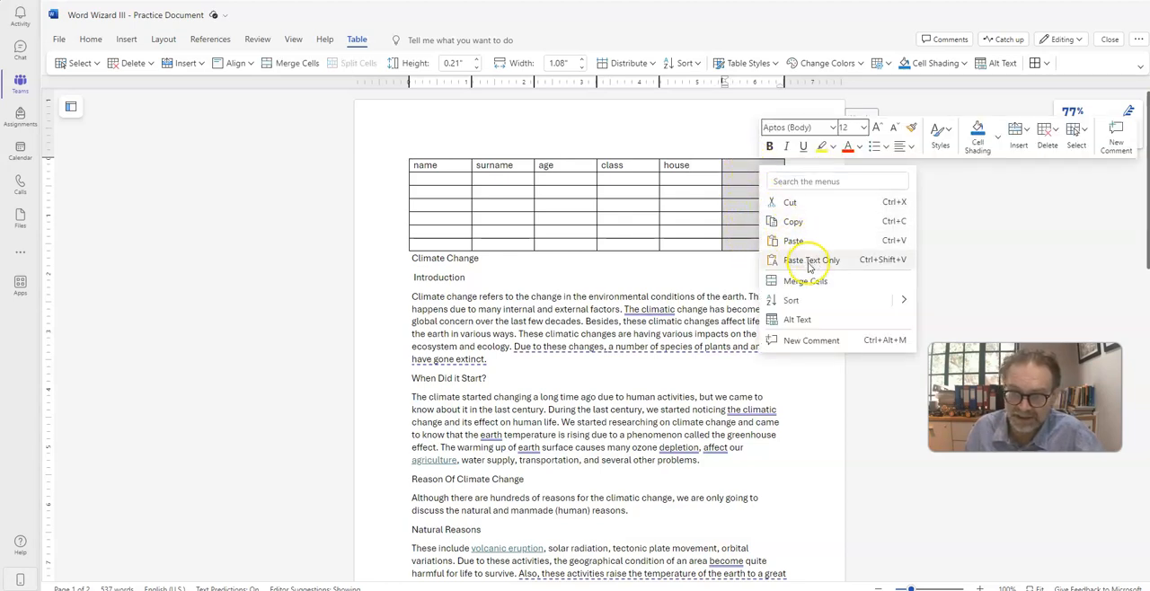
pyautogui.click(1047, 139)
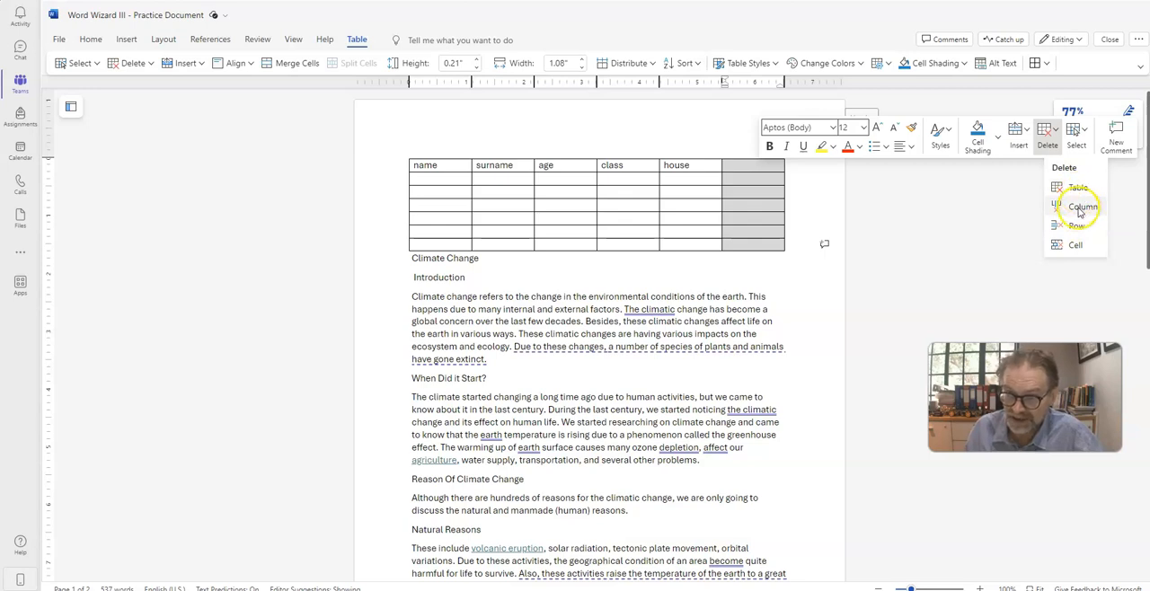
pyautogui.click(1081, 207)
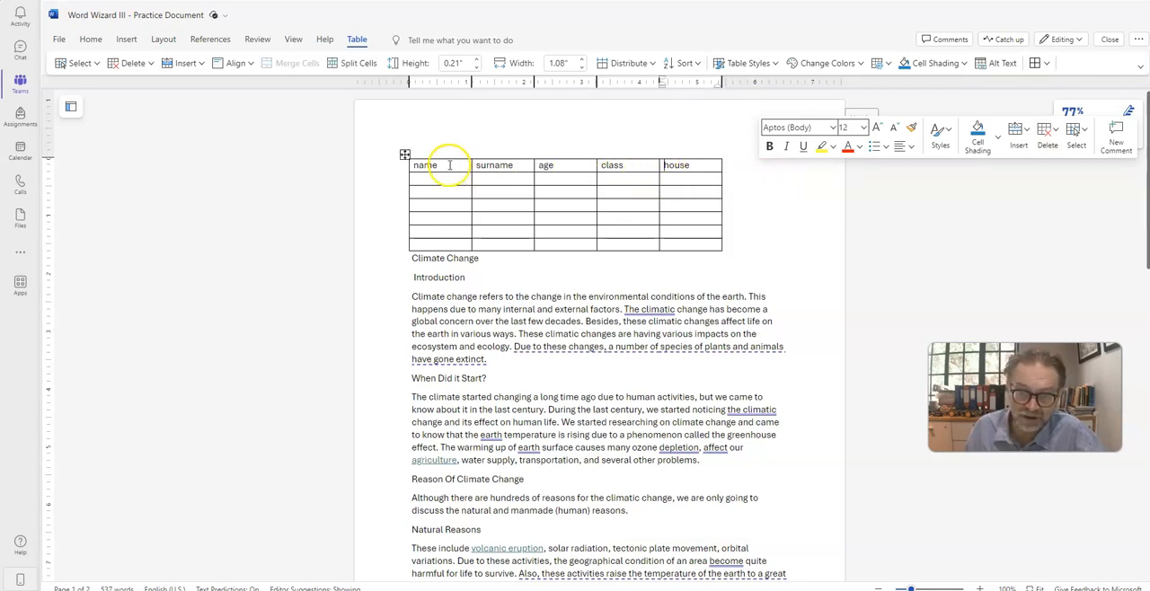
# Step: Make the table's header row bold and give its cells light gray shading
pyautogui.moveTo(514, 164); pyautogui.dragTo(688, 163)
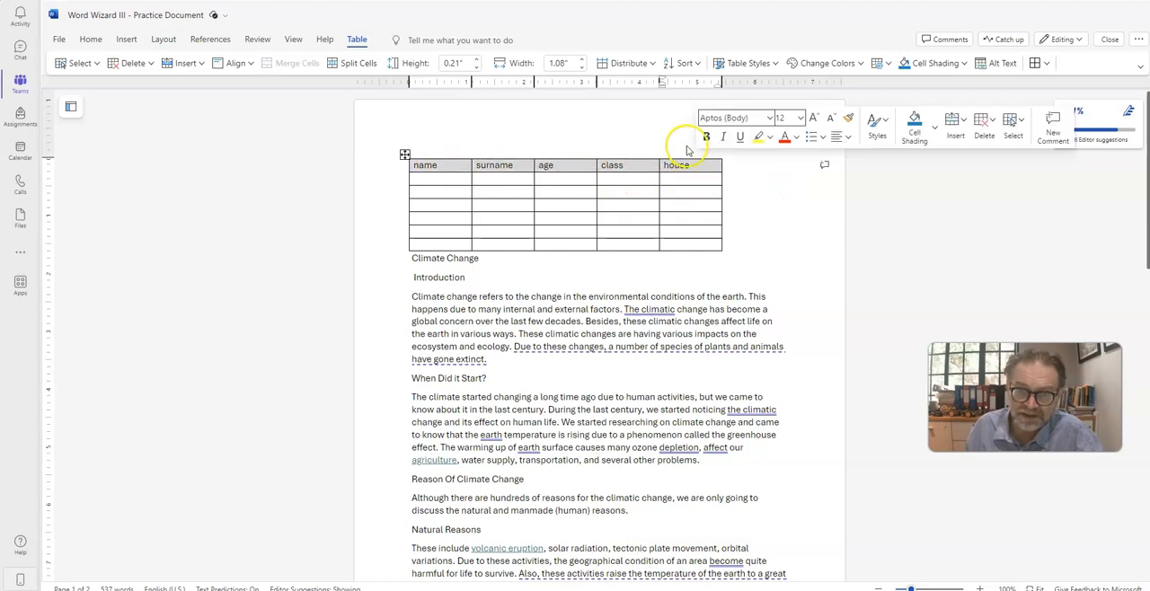
pyautogui.moveTo(437, 167); pyautogui.dragTo(677, 166)
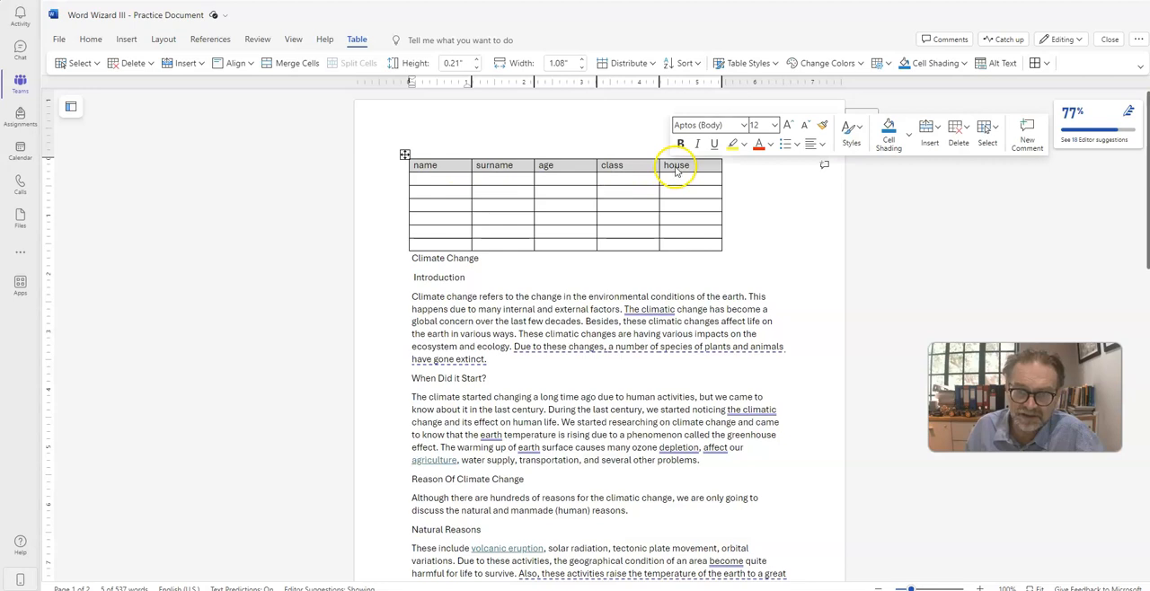
pyautogui.rightClick(676, 169)
pyautogui.press('Escape')
pyautogui.click(685, 148)
pyautogui.click(914, 146)
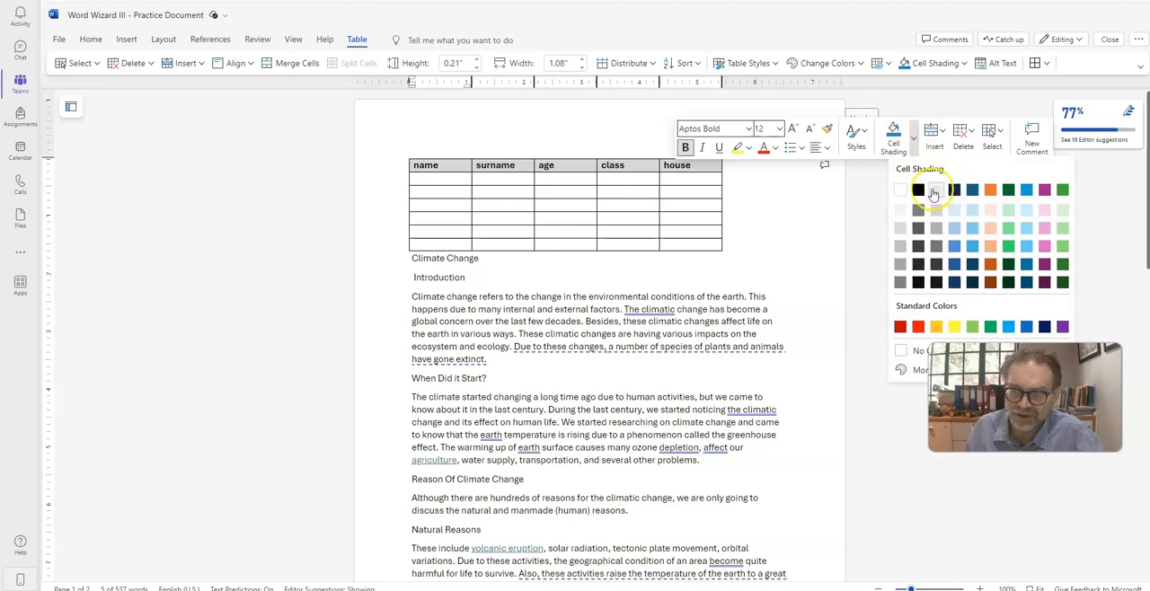
pyautogui.click(933, 194)
pyautogui.click(664, 191)
# Step: Fill the first four cells under the name heading with the students' first names
pyautogui.click(449, 181)
pyautogui.write('a')
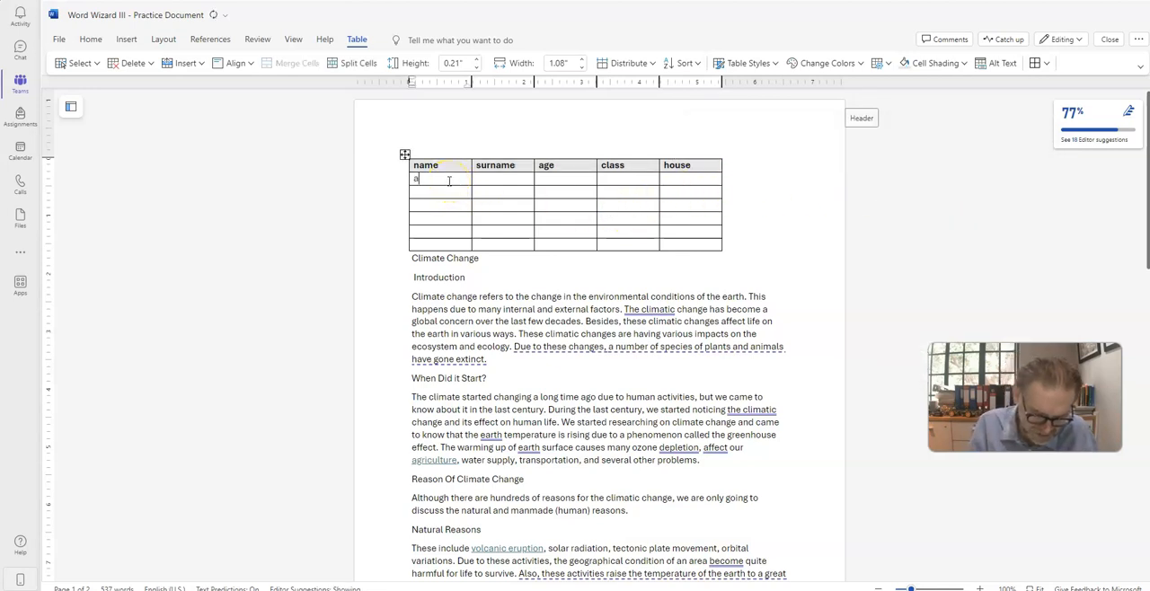
pyautogui.write('begail')
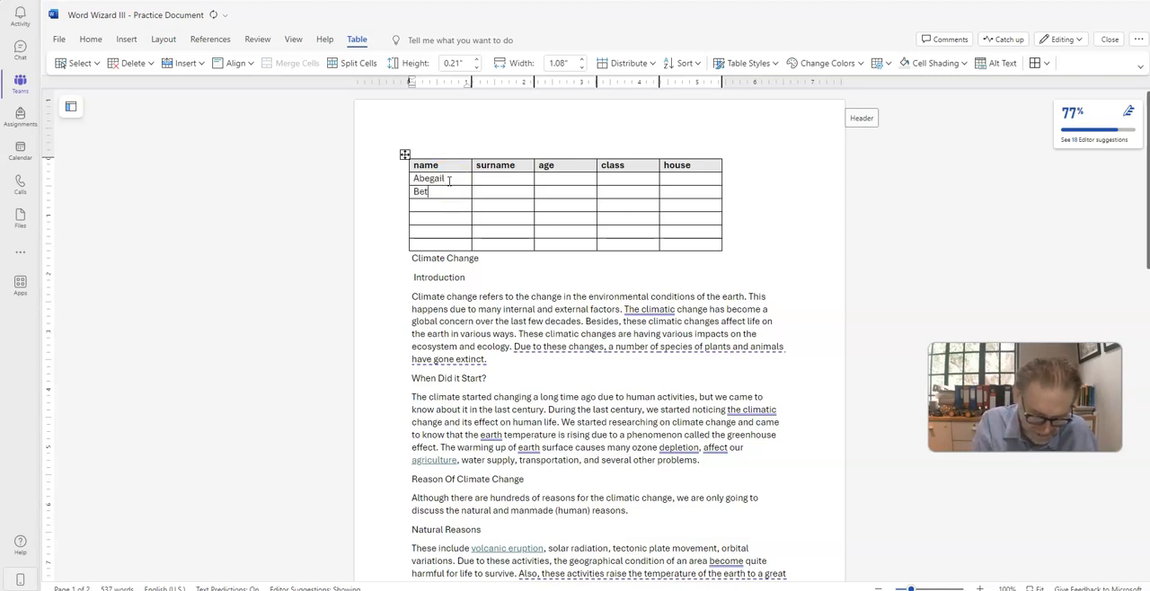
pyautogui.write('Carmen')
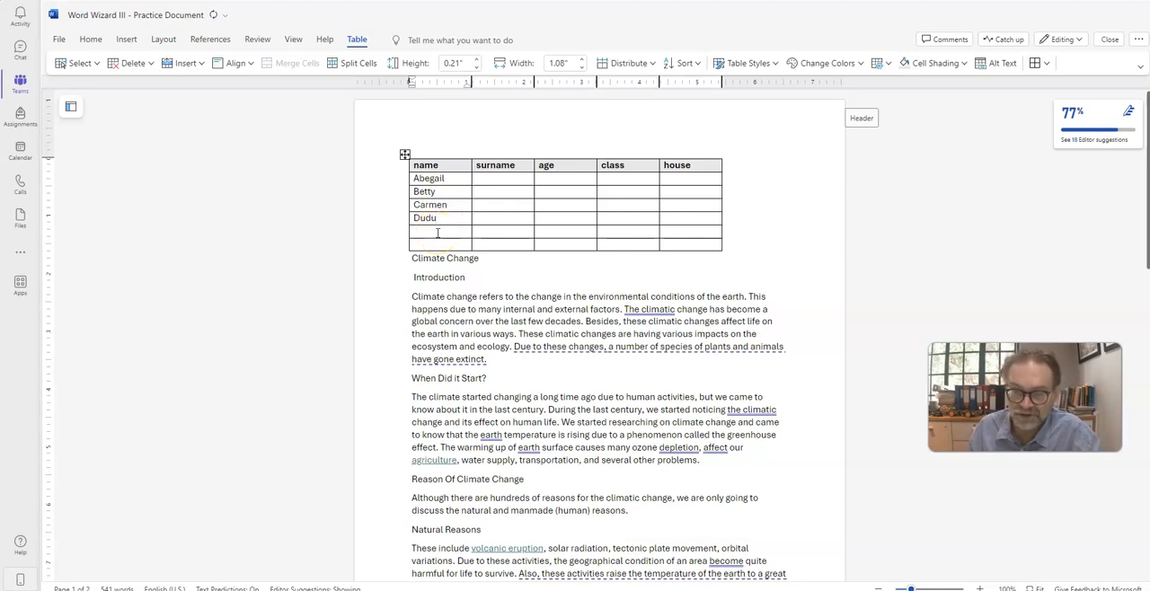
# Step: Delete the two empty rows at the end of the table
pyautogui.doubleClick(436, 232)
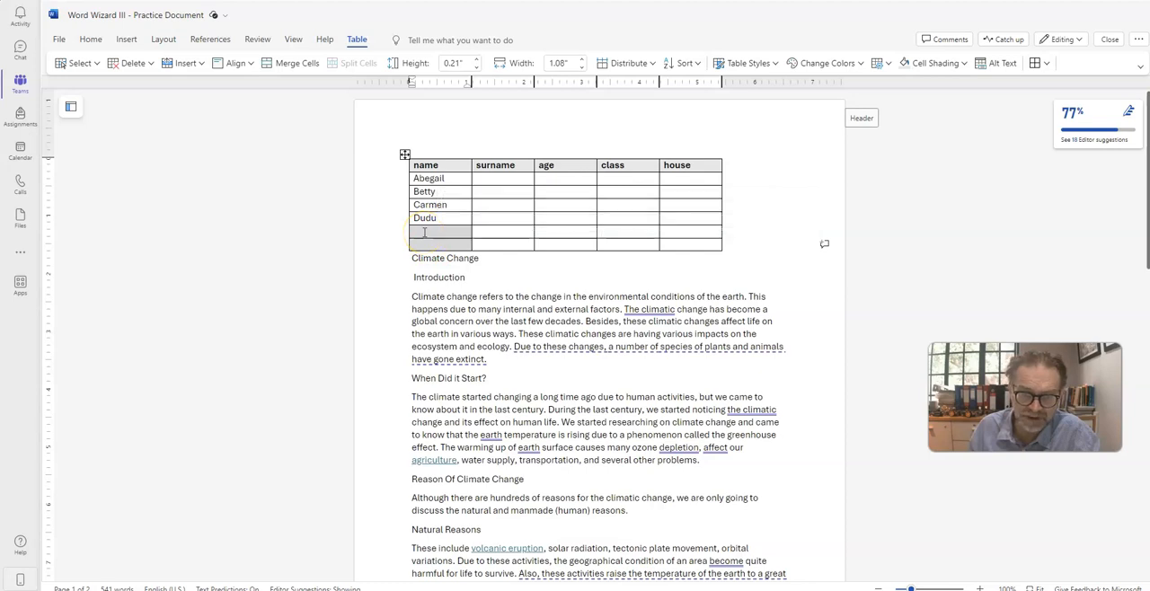
pyautogui.rightClick(426, 235)
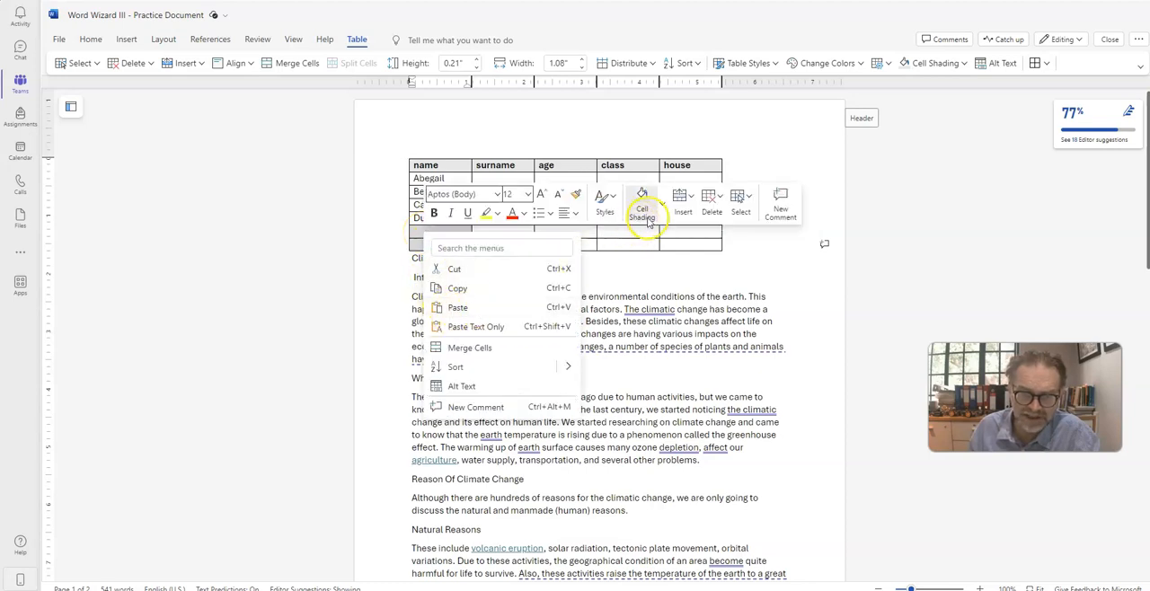
pyautogui.click(719, 207)
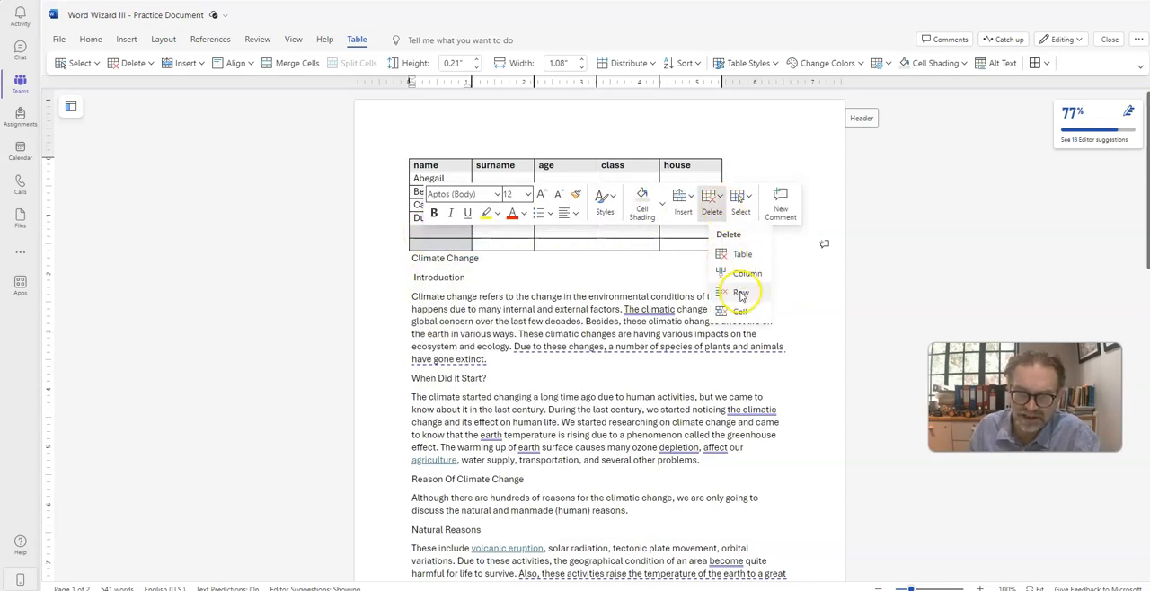
pyautogui.click(740, 294)
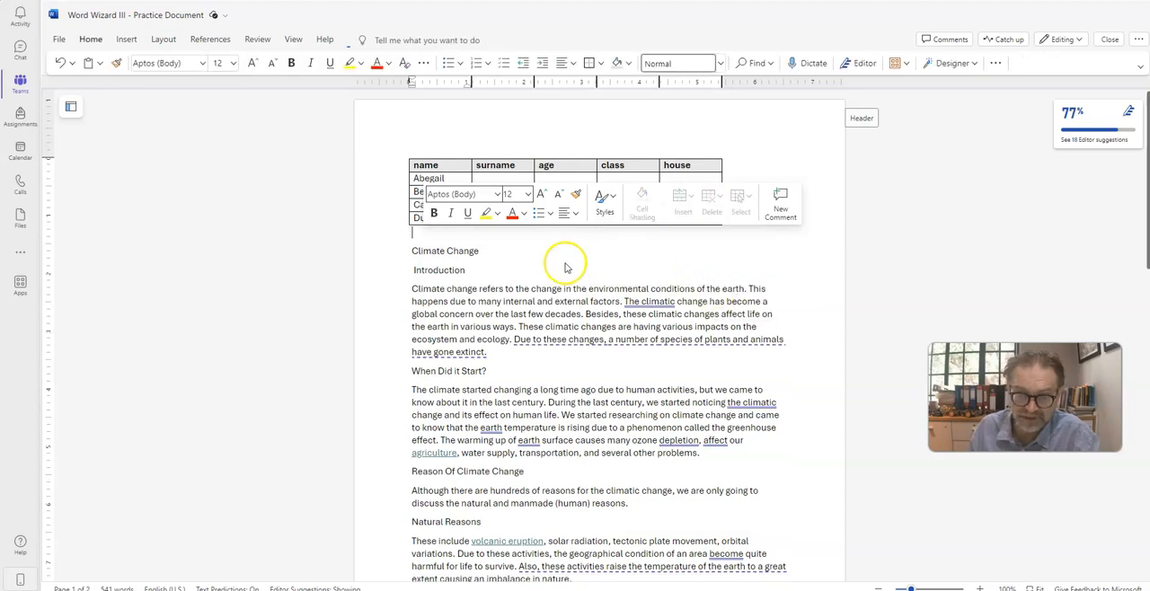
pyautogui.click(564, 252)
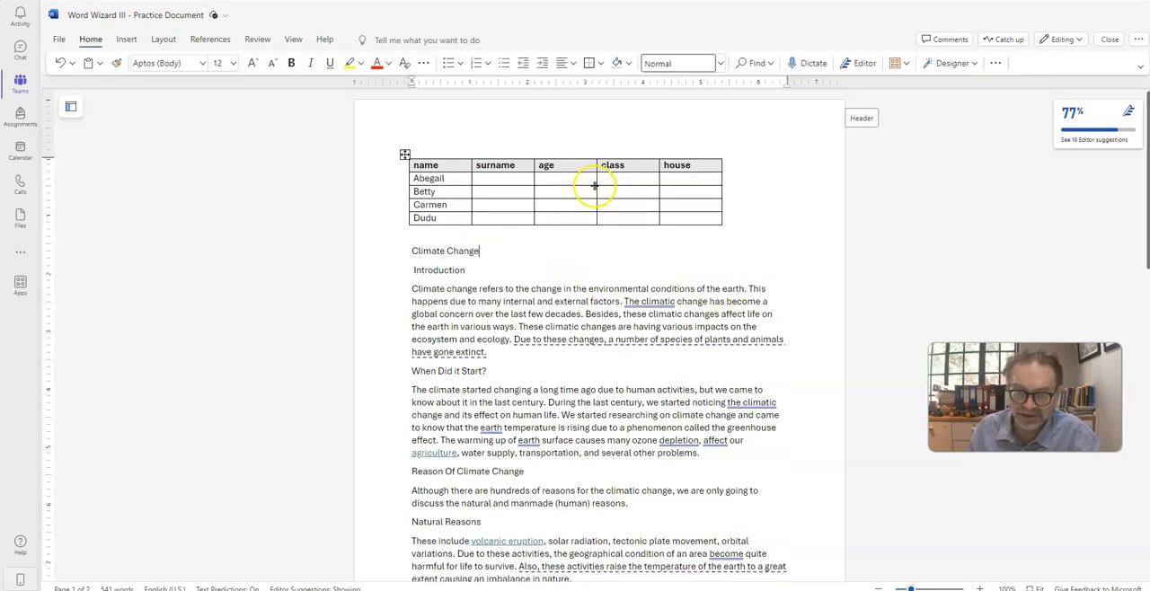
# Step: Enter the four students' surnames and the ages 13, 14, 13 and 14 in the matching columns
pyautogui.click(488, 180)
pyautogui.write('Ardvark')
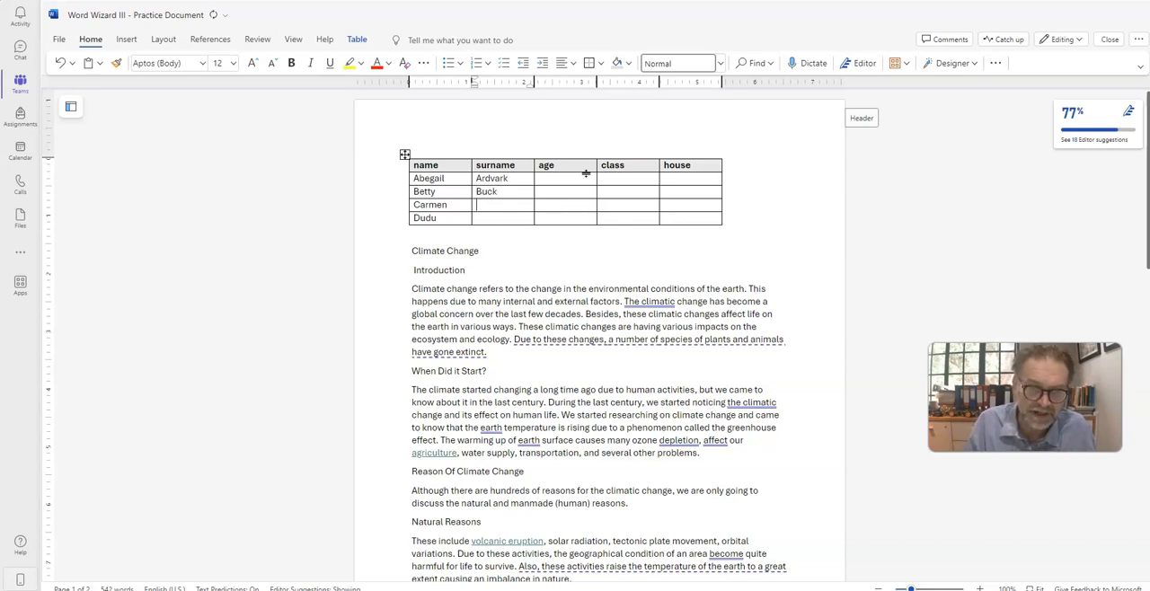
pyautogui.write('Camel')
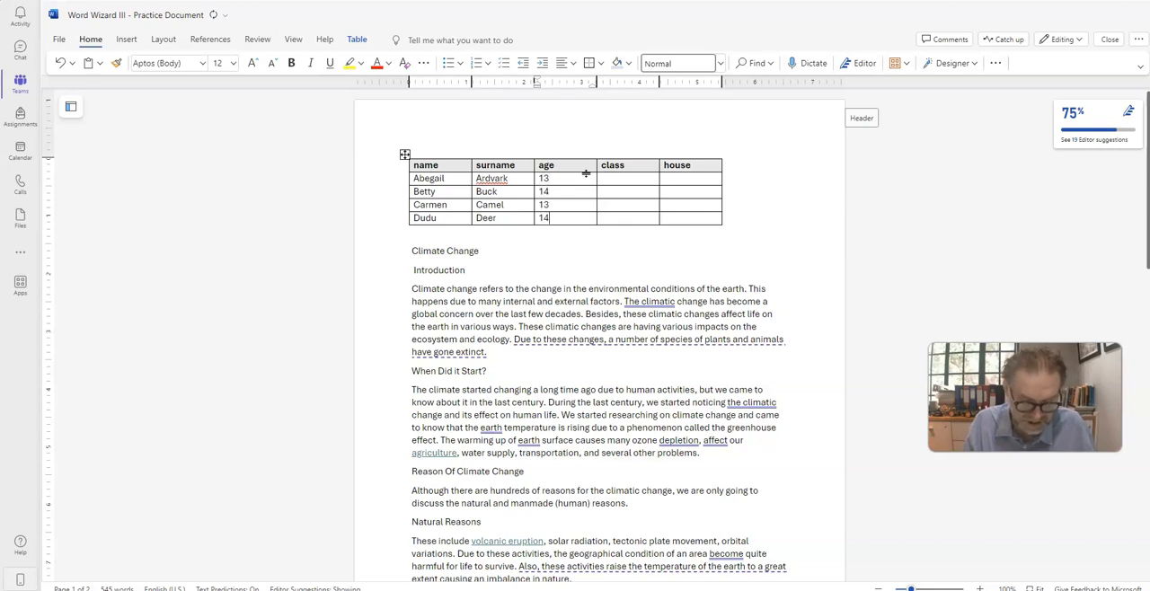
# Step: Fill the class column with LV-1 to LV-4 and the house column with Bears, Kats, Lambs and Bears
pyautogui.press('Up')
pyautogui.write('LV')
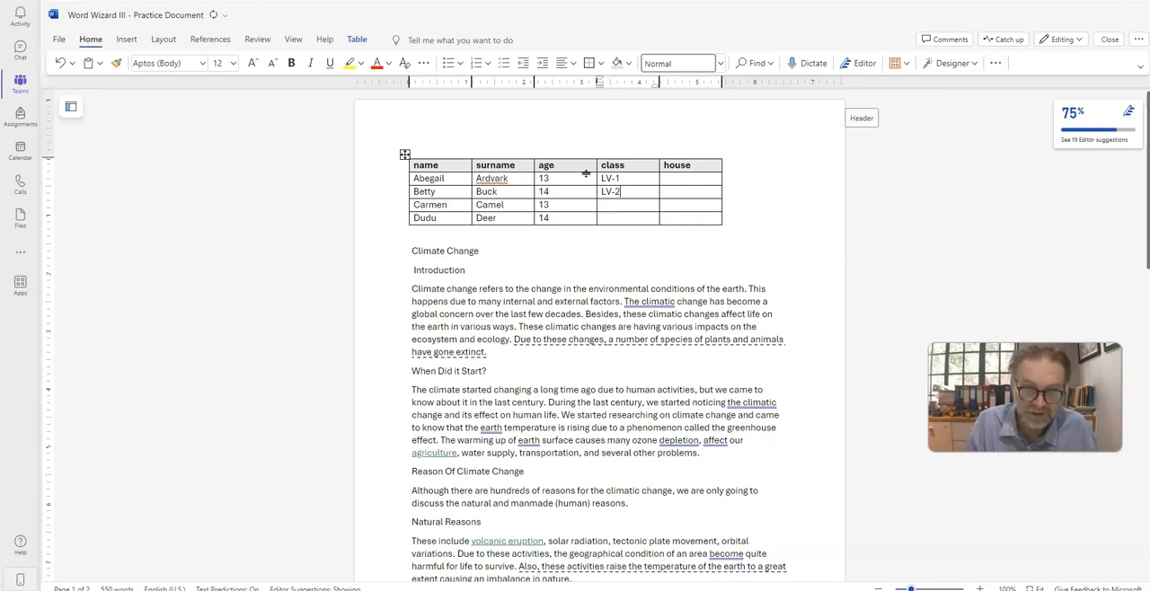
pyautogui.write('LV-3')
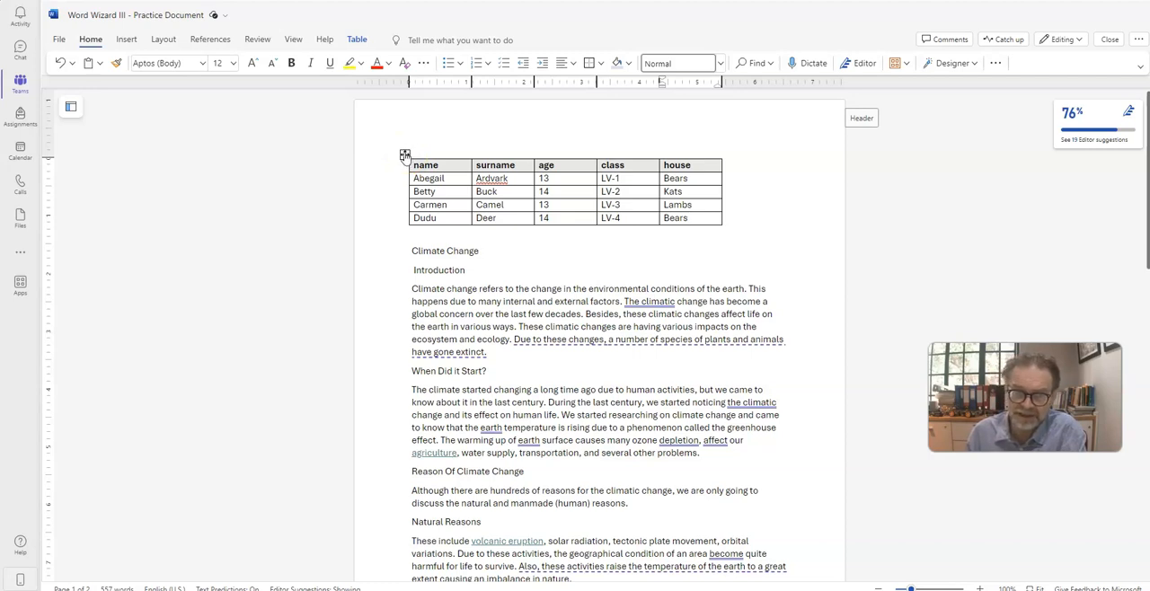
# Step: Center the whole table on the page, and finish by aligning it to the right margin
pyautogui.click(404, 155)
pyautogui.rightClick(404, 154)
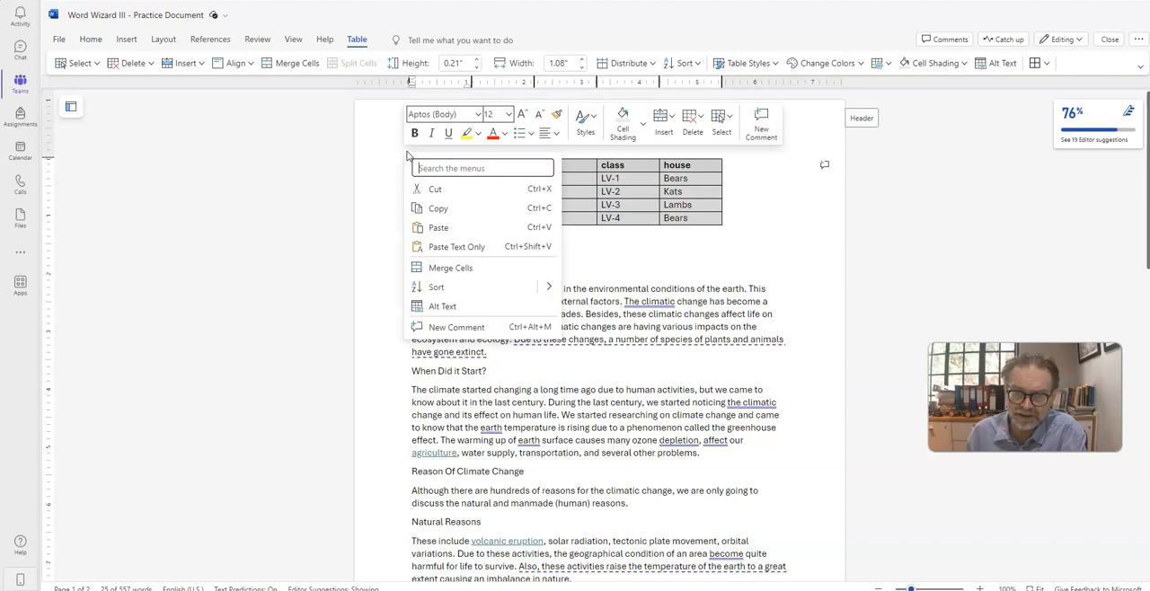
pyautogui.click(557, 137)
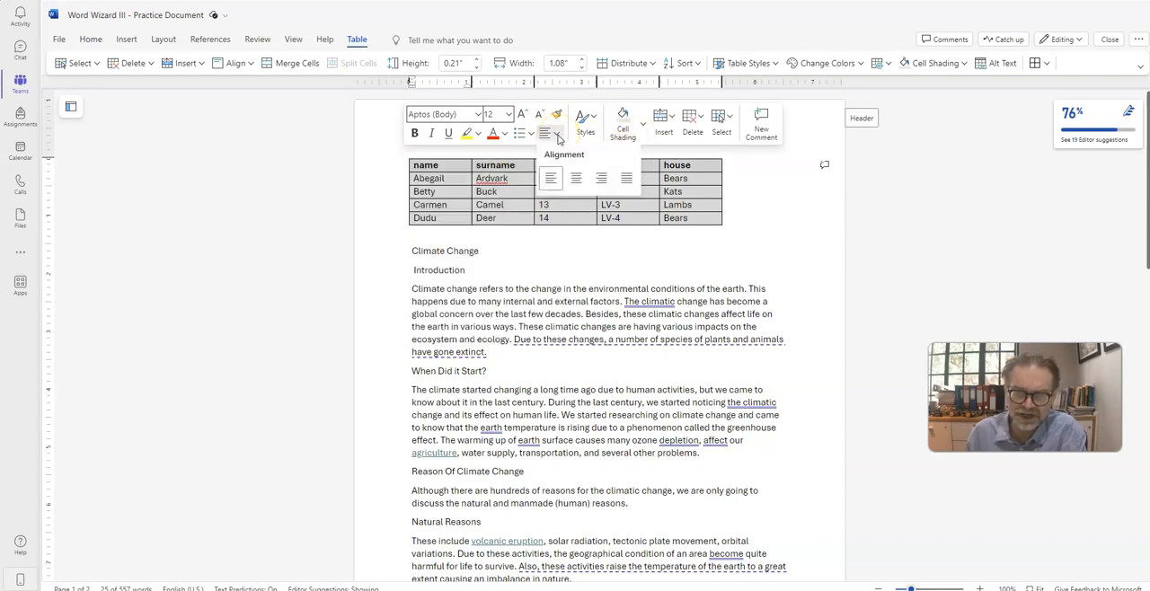
pyautogui.click(575, 182)
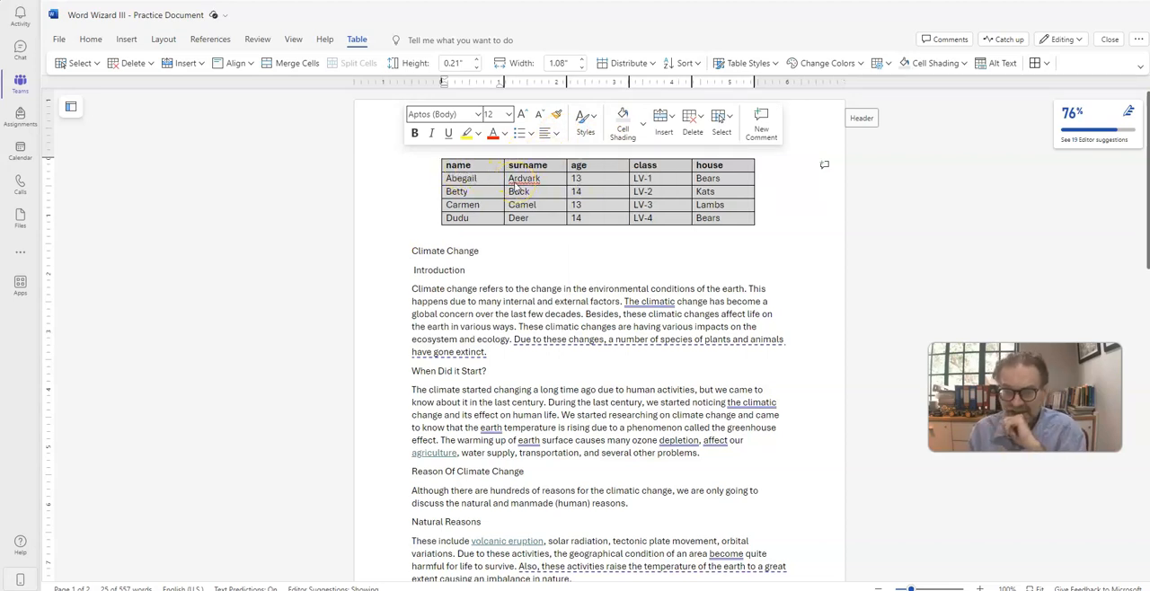
pyautogui.click(556, 135)
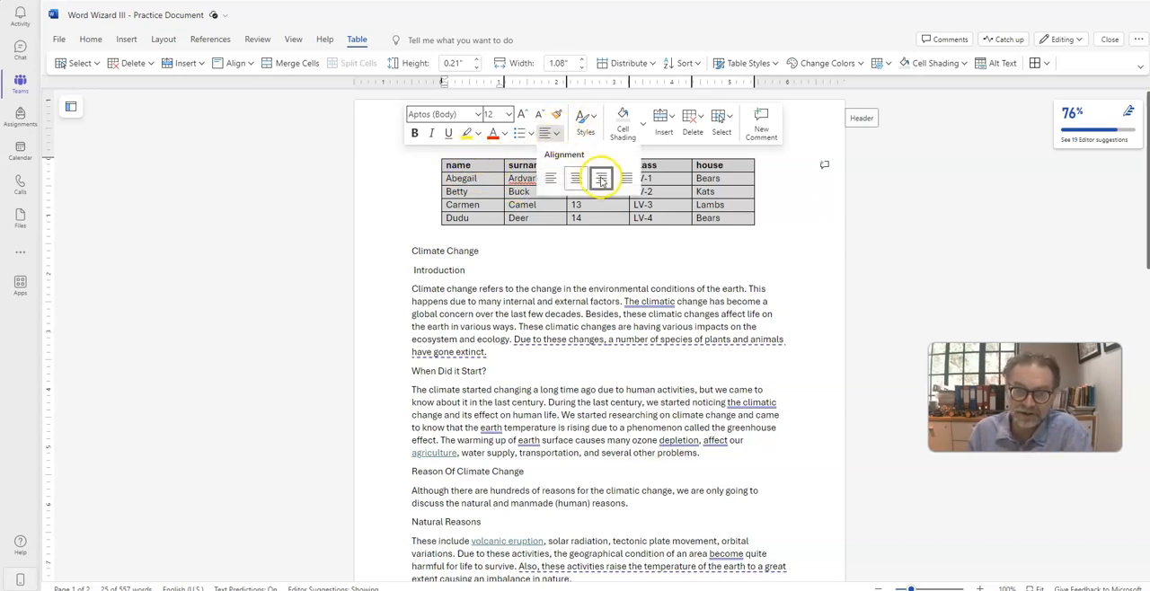
pyautogui.click(599, 174)
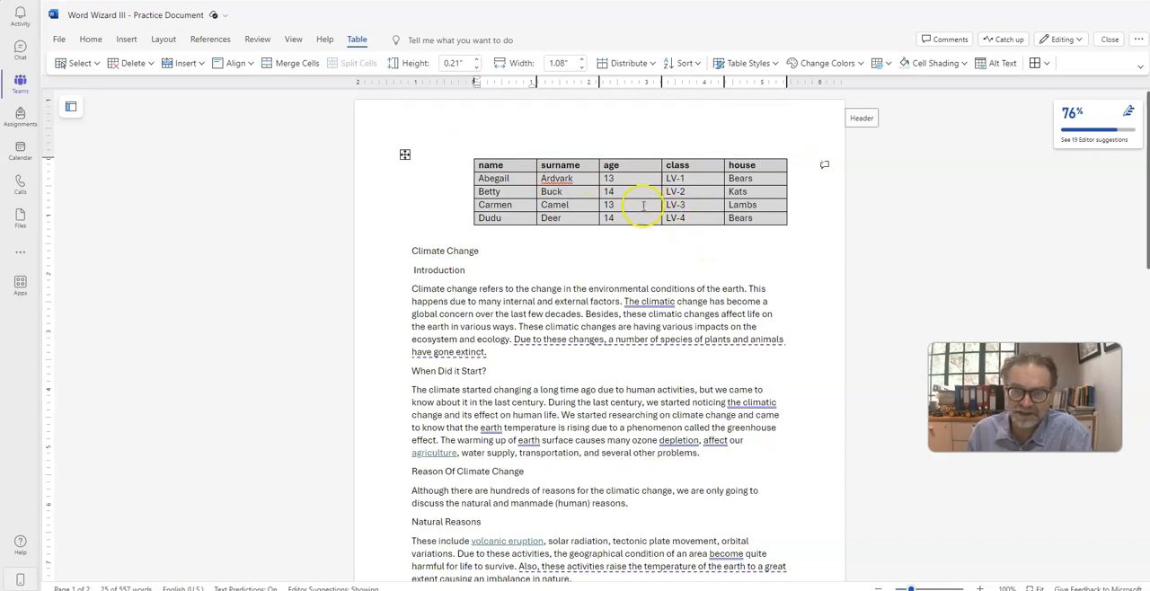
pyautogui.click(611, 260)
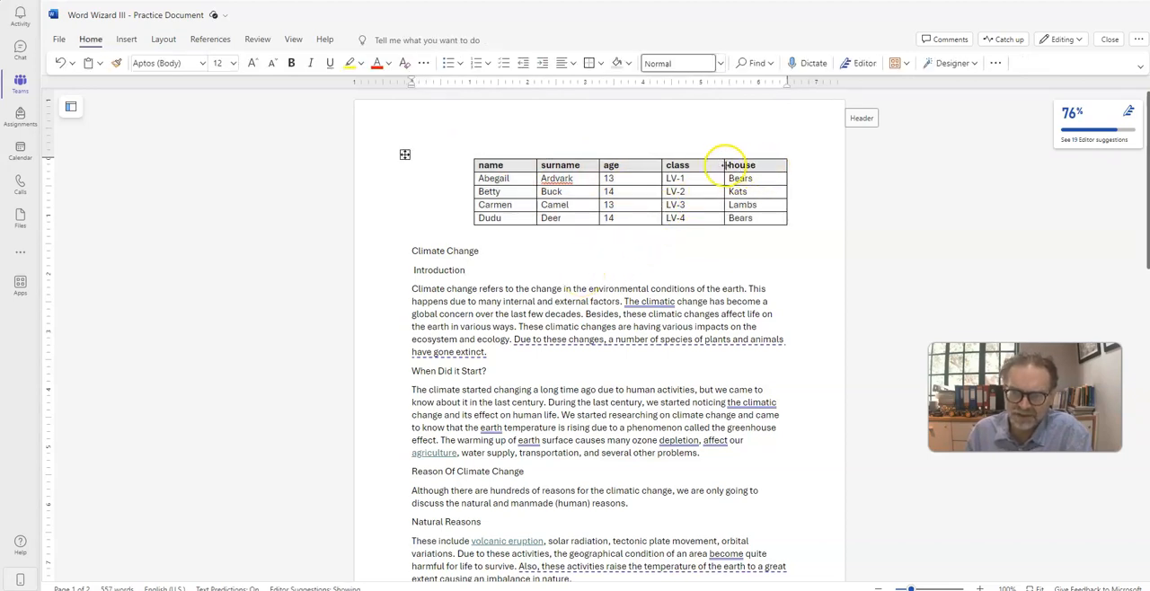
# Step: Shift the table's inner column borders rightward to narrow the house, class, age and surname columns and widen the name column
pyautogui.moveTo(724, 165); pyautogui.dragTo(739, 165)
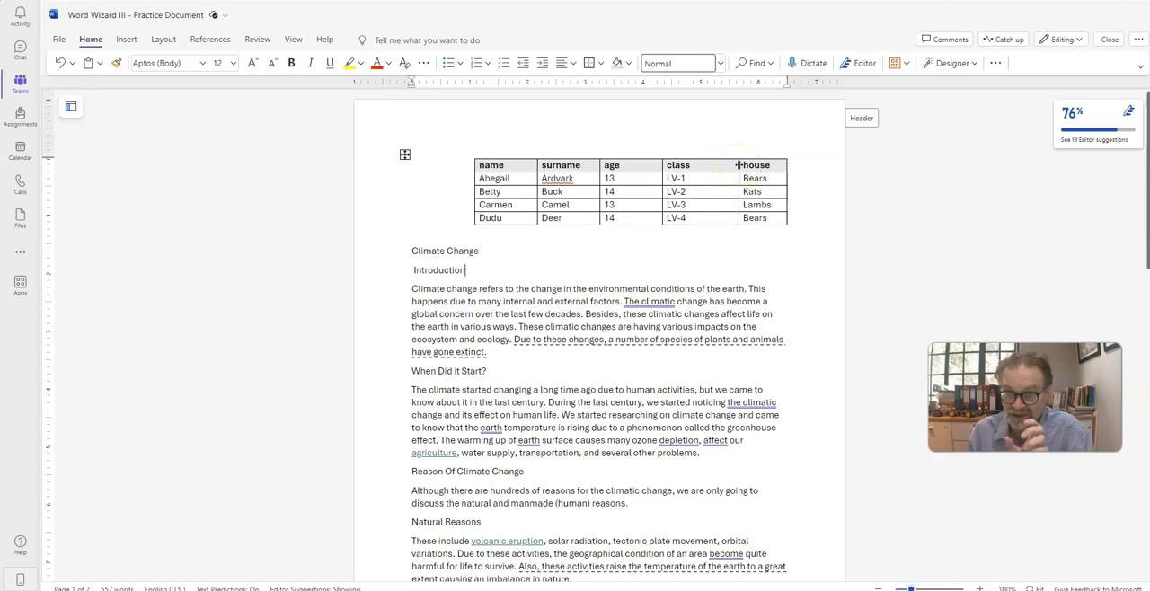
pyautogui.moveTo(662, 165); pyautogui.dragTo(698, 165)
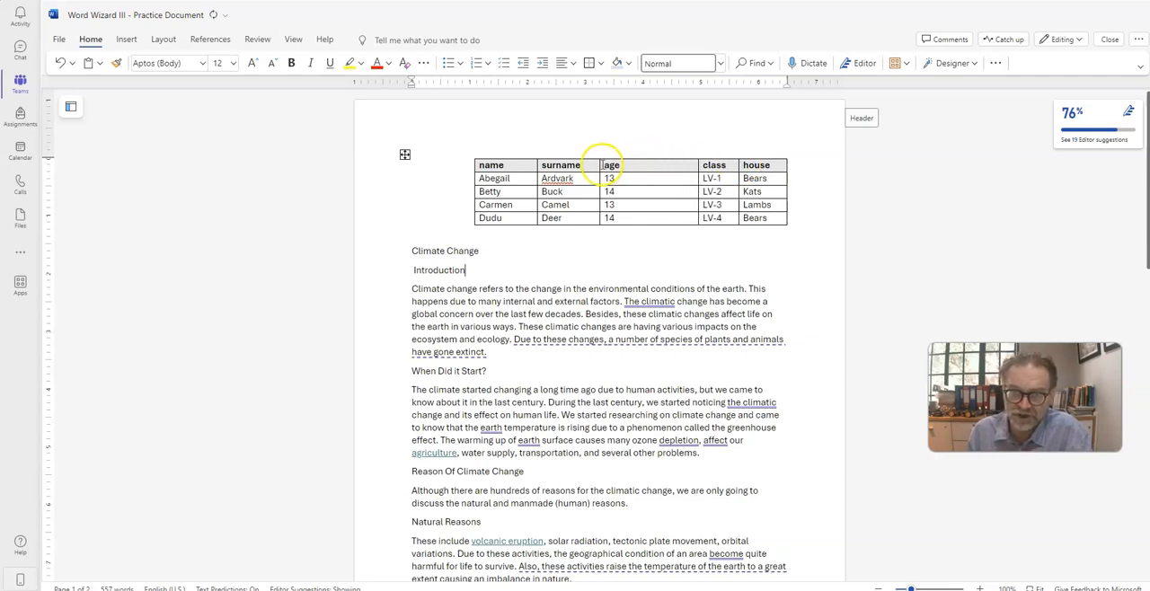
pyautogui.moveTo(599, 166); pyautogui.dragTo(664, 165)
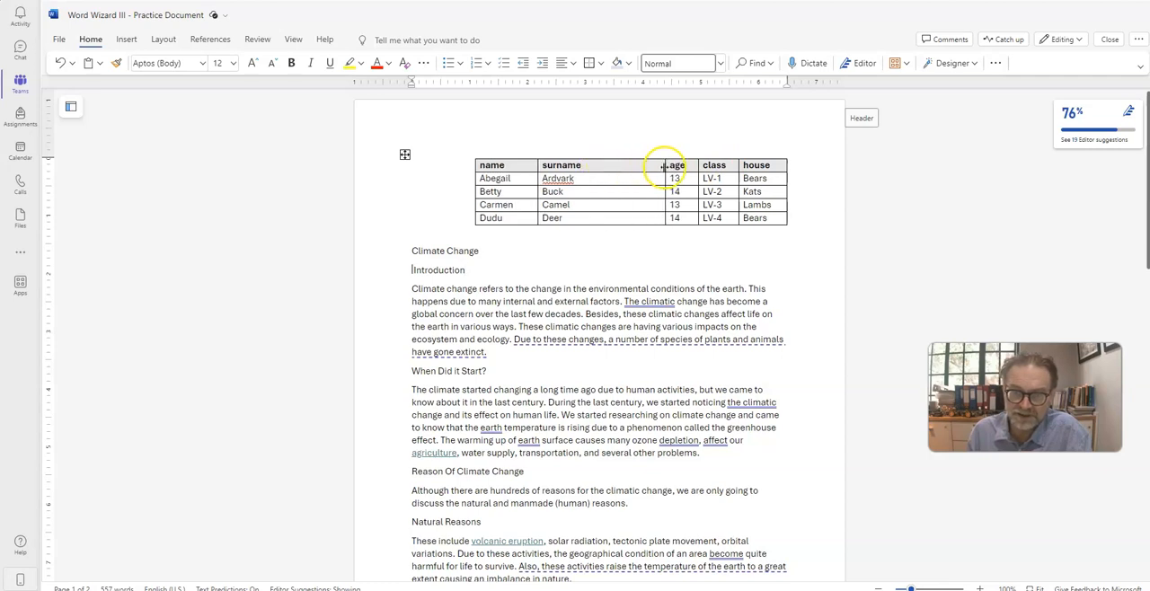
pyautogui.moveTo(538, 165); pyautogui.dragTo(609, 163)
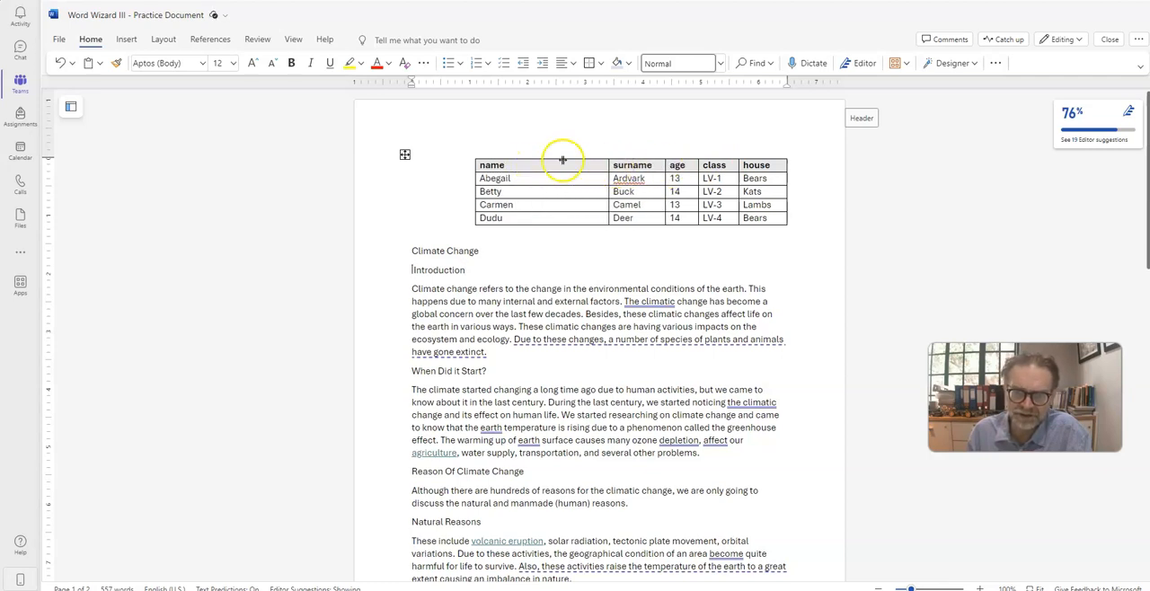
# Step: Increase the height of the student table's header row to about 0.4 inch
pyautogui.click(477, 168)
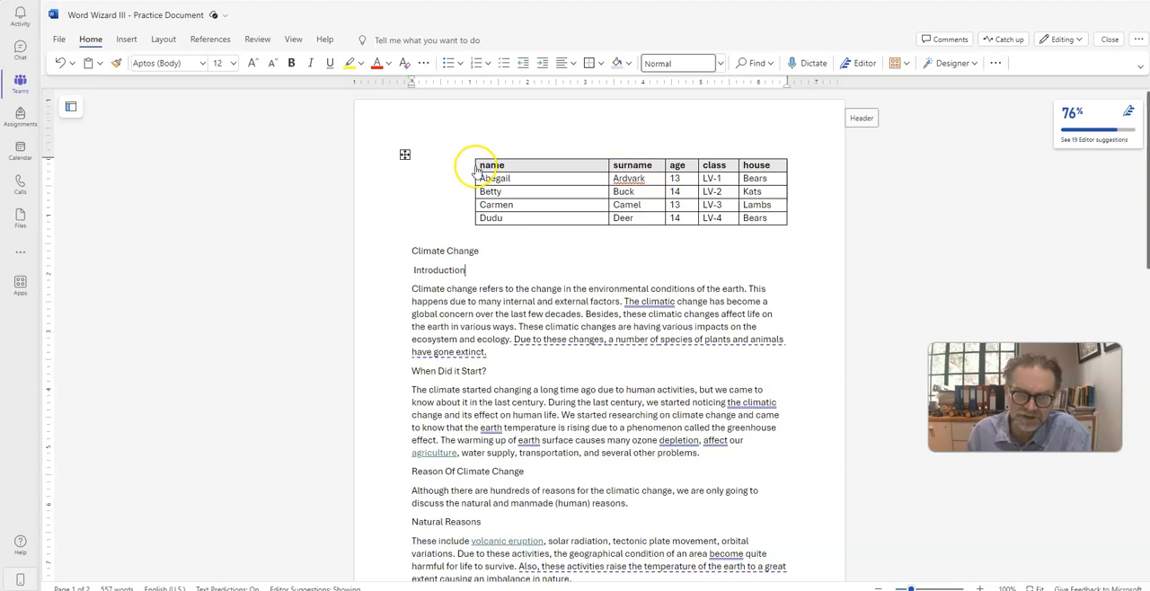
pyautogui.moveTo(481, 172); pyautogui.dragTo(482, 182)
pyautogui.moveTo(475, 187)
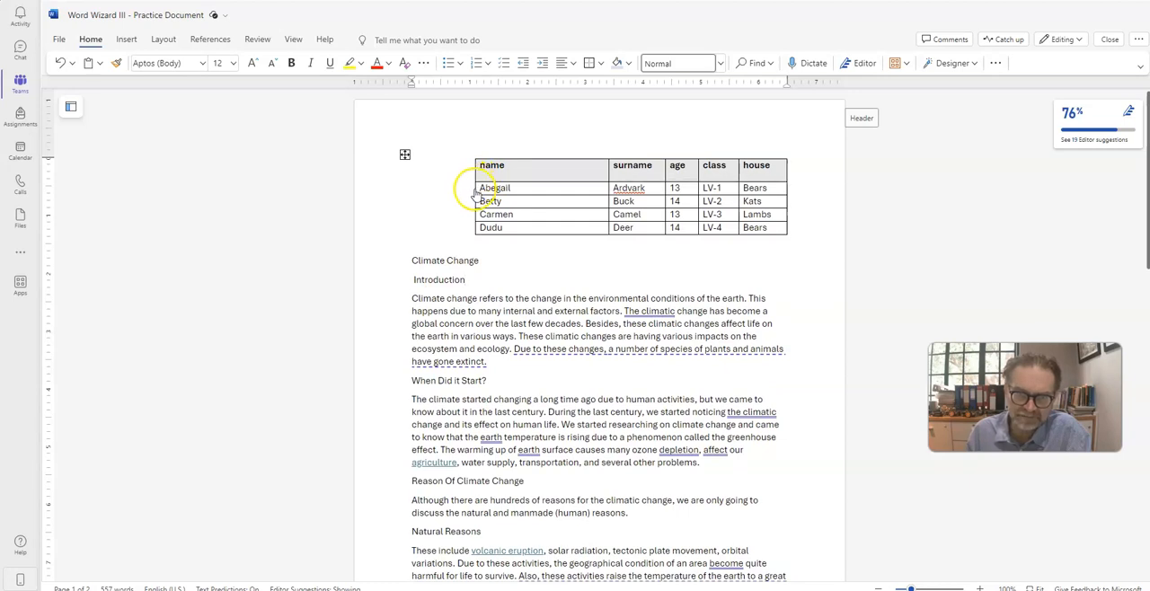
pyautogui.click(487, 187)
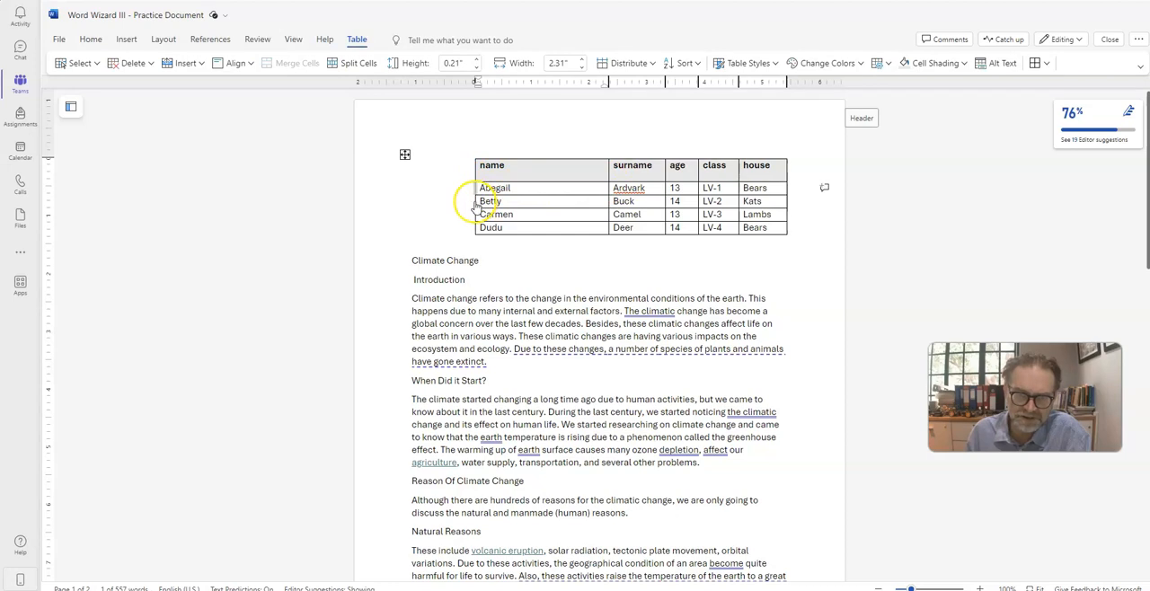
pyautogui.click(404, 155)
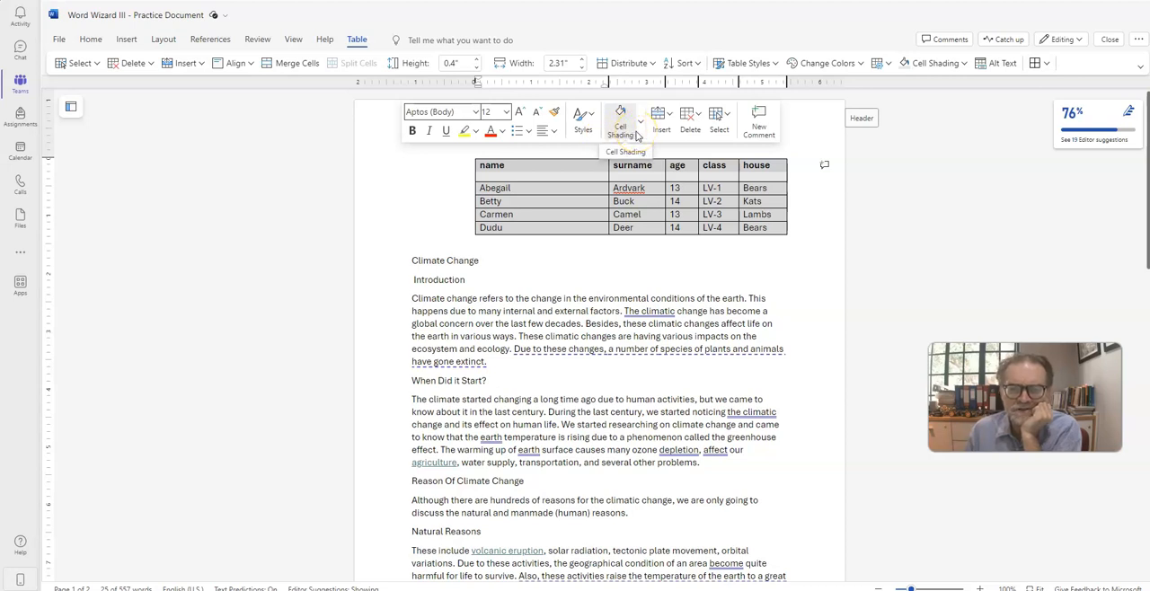
pyautogui.click(754, 188)
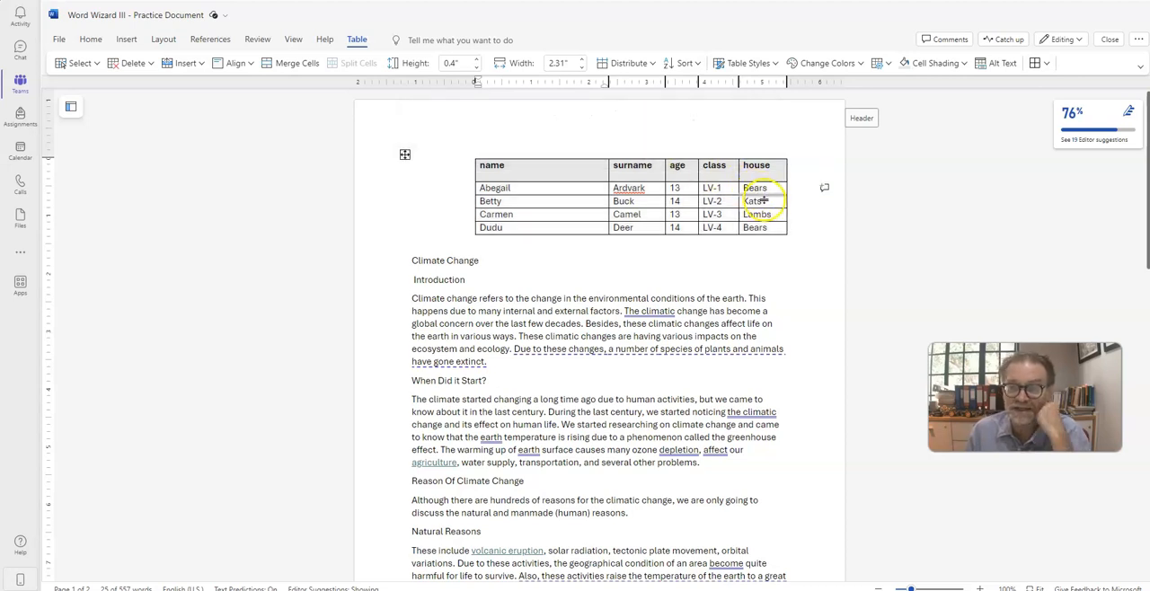
# Step: Try inserting an empty row below the last row of the student table, and undo the insertion
pyautogui.click(648, 226)
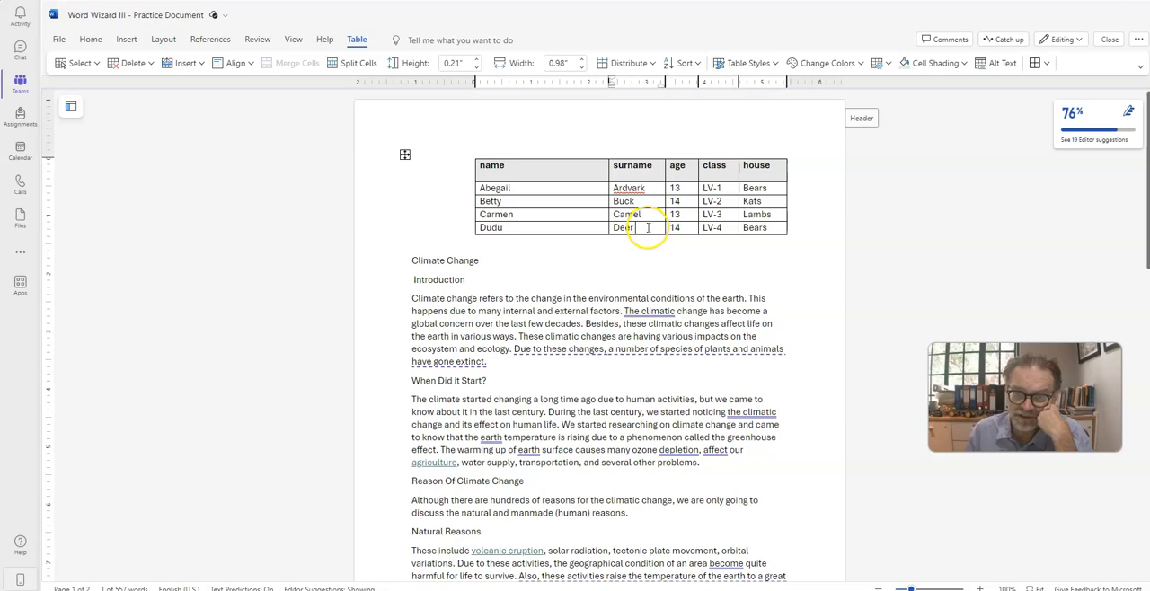
pyautogui.rightClick(648, 232)
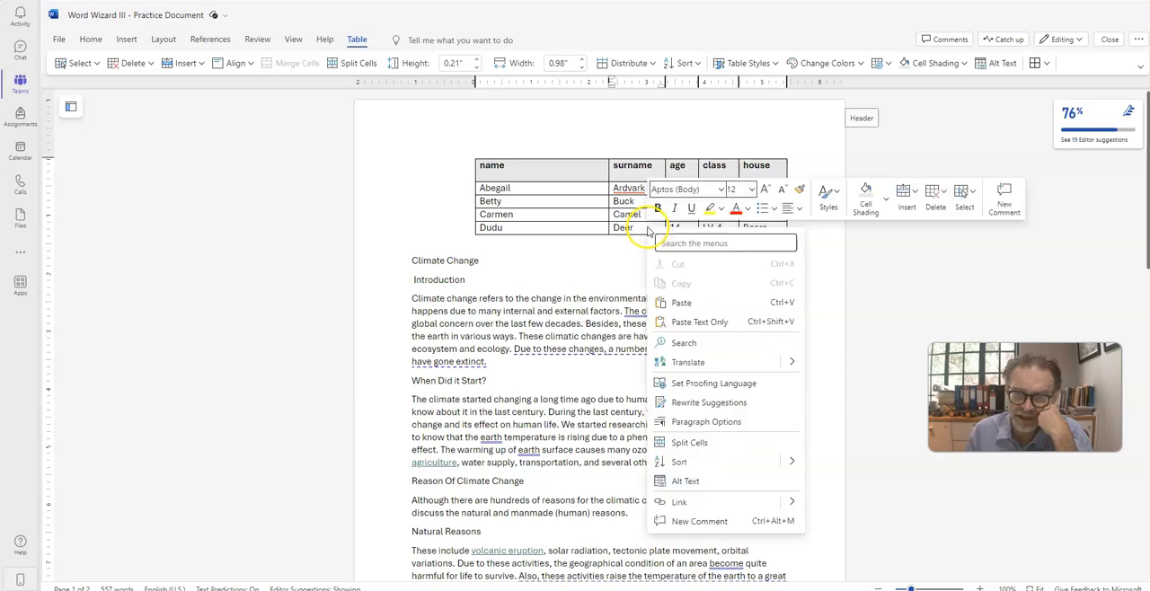
pyautogui.click(913, 209)
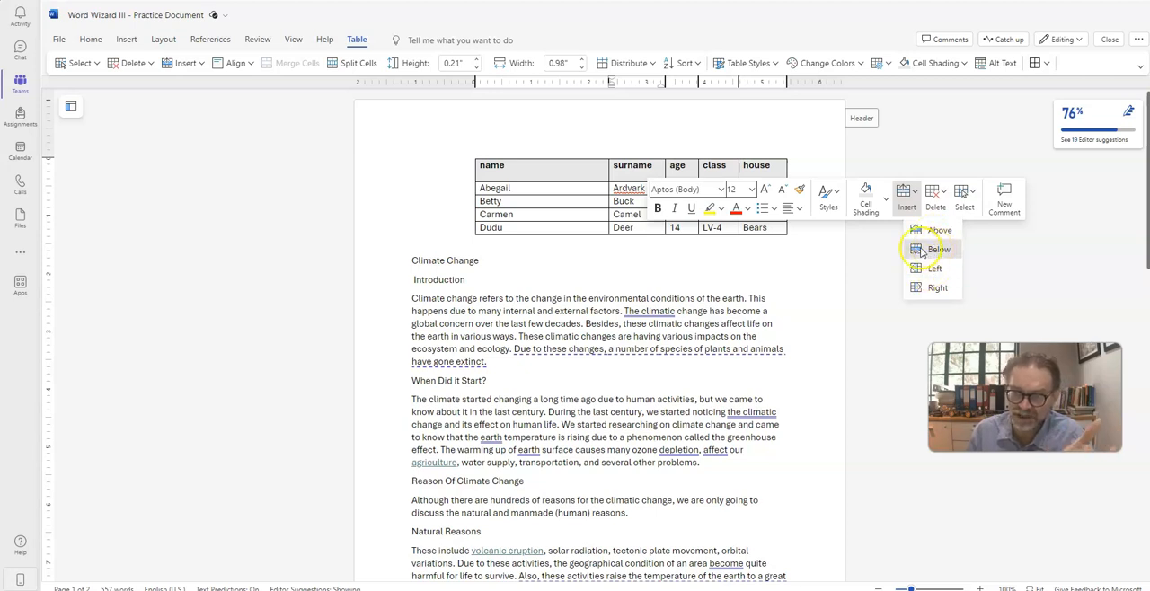
pyautogui.click(935, 249)
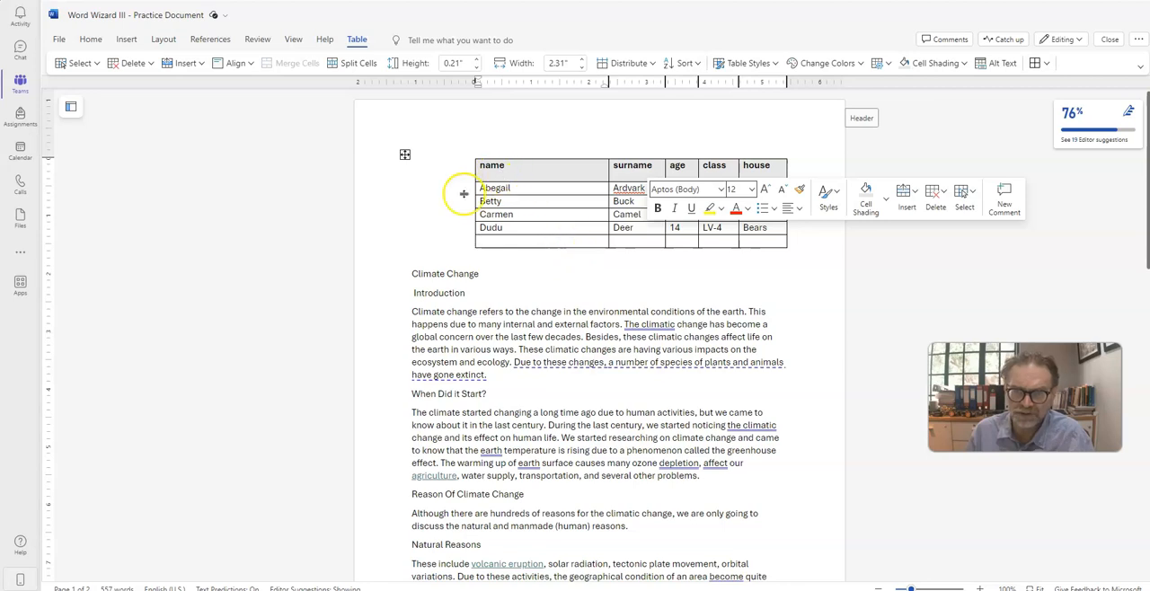
pyautogui.click(409, 209)
pyautogui.hotkey('ctrl', 'z')
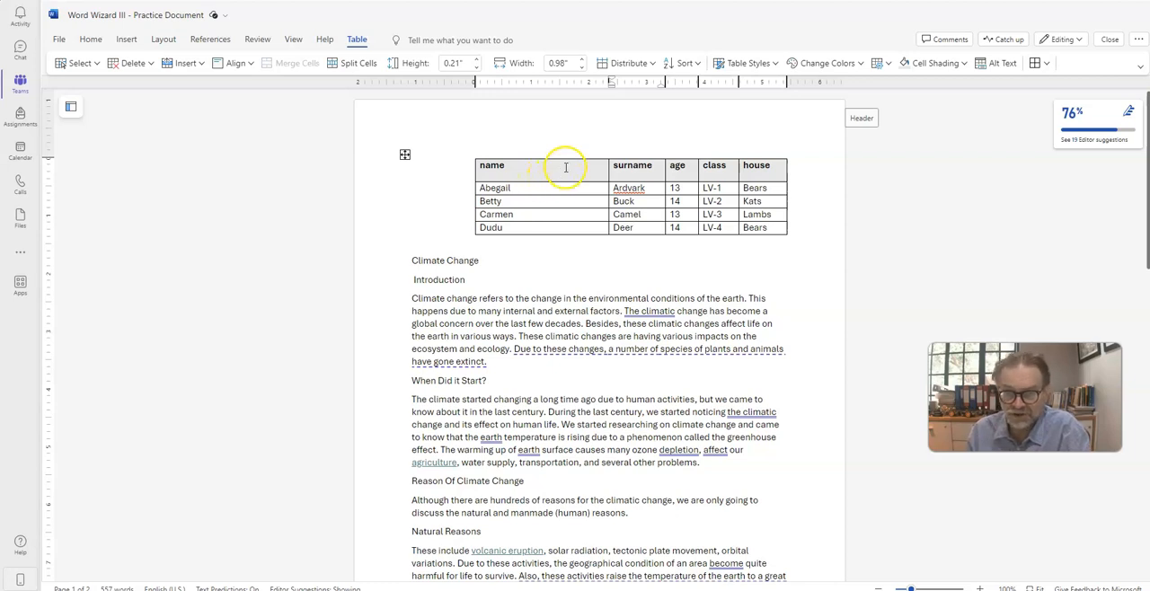
# Step: Open the document in the desktop Word app and autofit the student table at the top of the first page to its contents
pyautogui.click(1058, 40)
pyautogui.click(1027, 115)
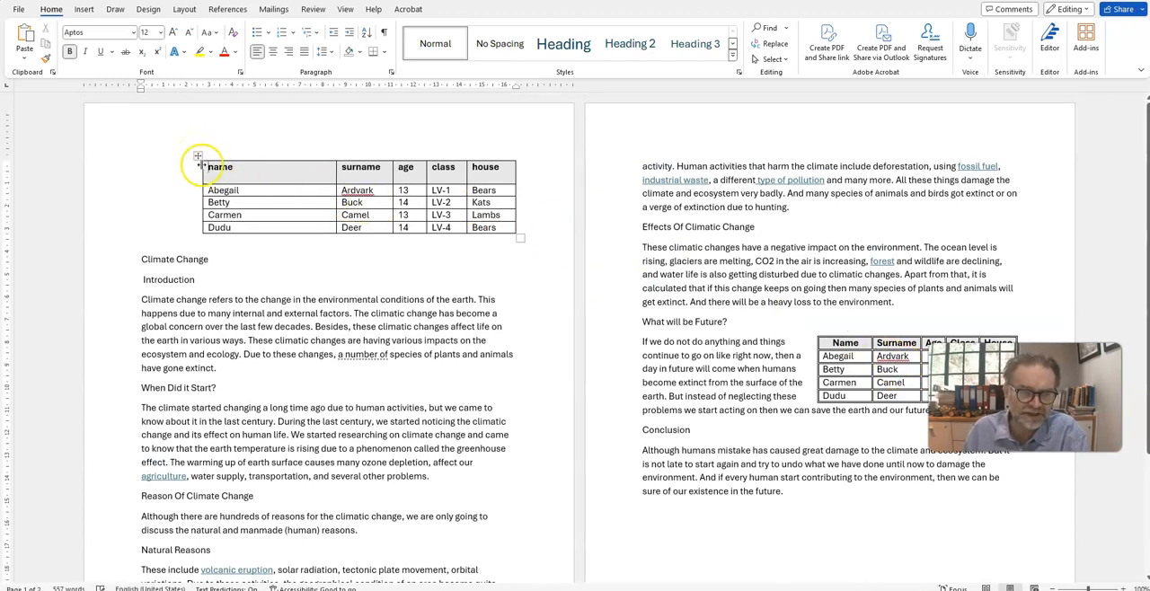
pyautogui.click(196, 154)
pyautogui.rightClick(196, 155)
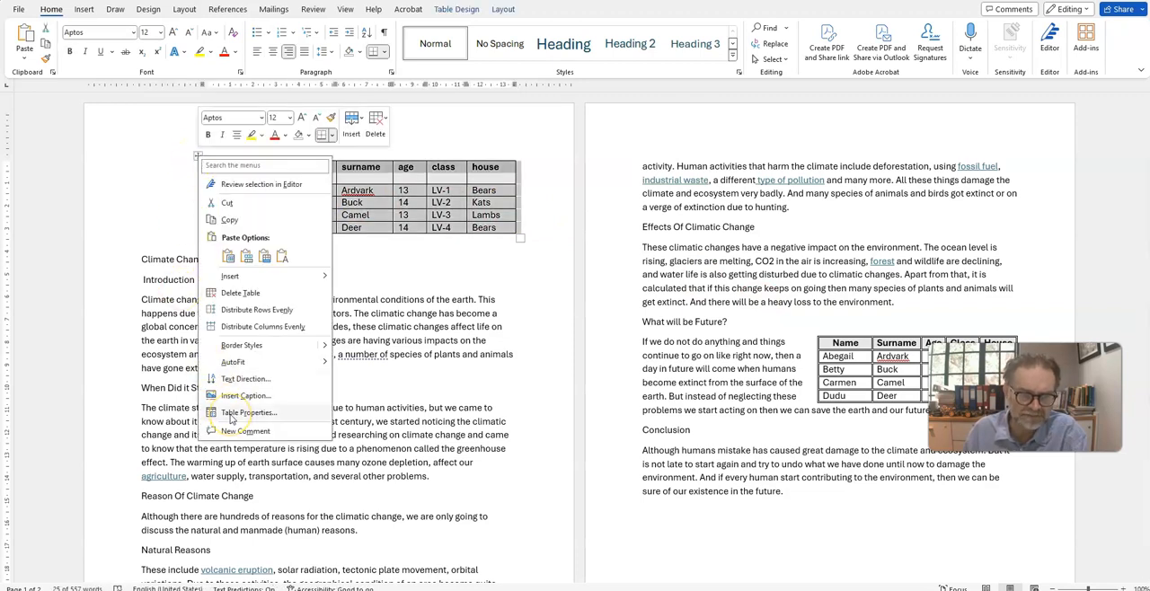
pyautogui.click(235, 362)
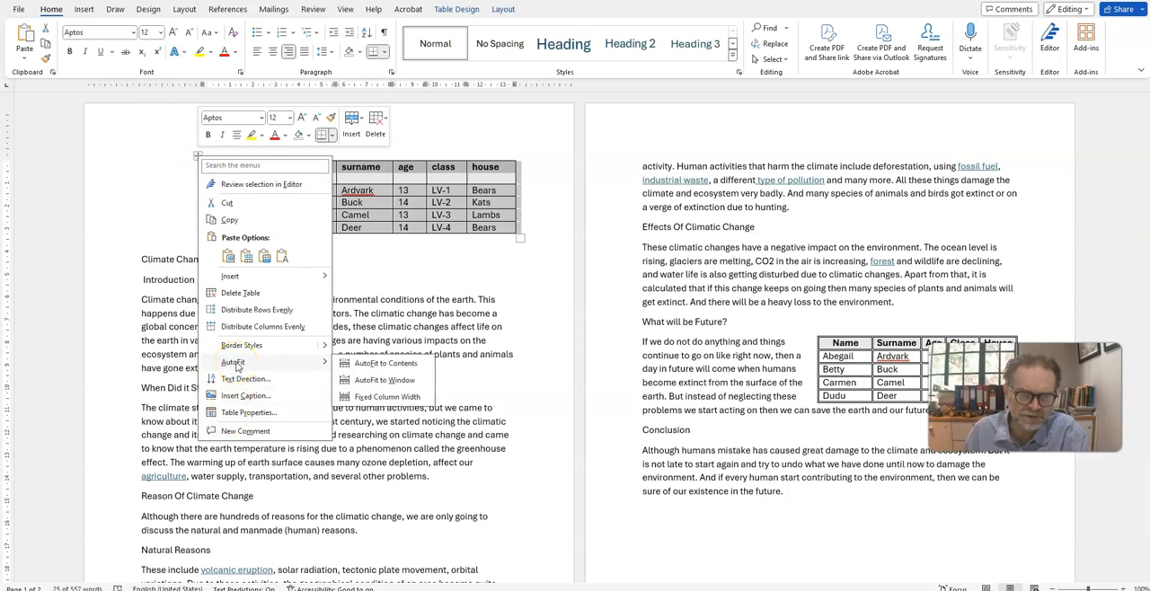
pyautogui.click(356, 366)
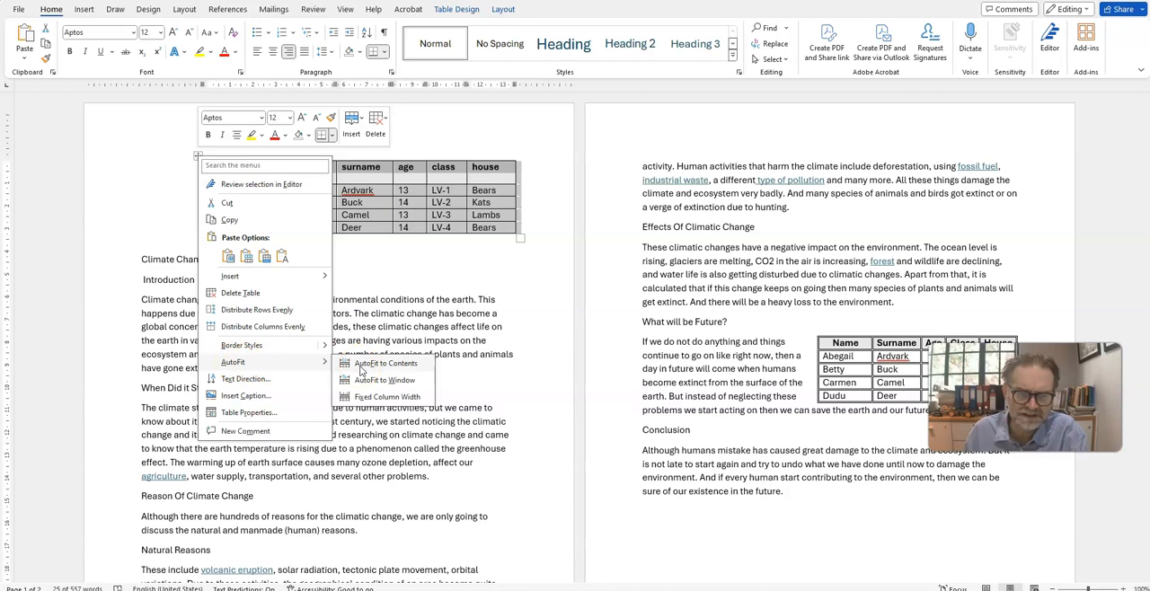
pyautogui.click(359, 367)
pyautogui.click(400, 203)
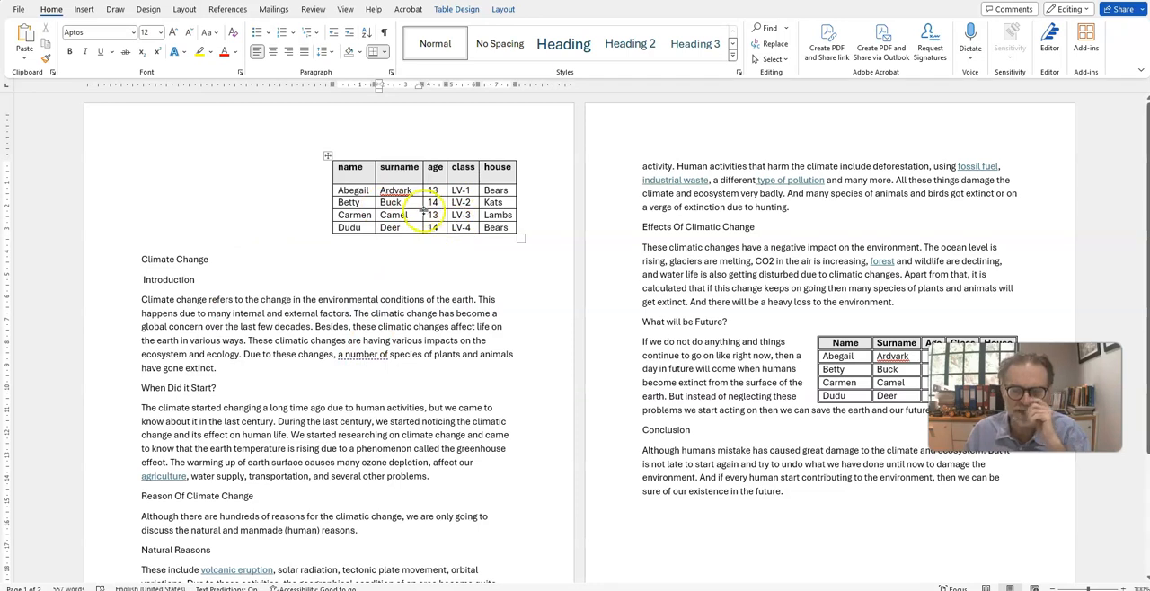
# Step: Remove all borders from the student table on the first page through its table properties
pyautogui.rightClick(328, 157)
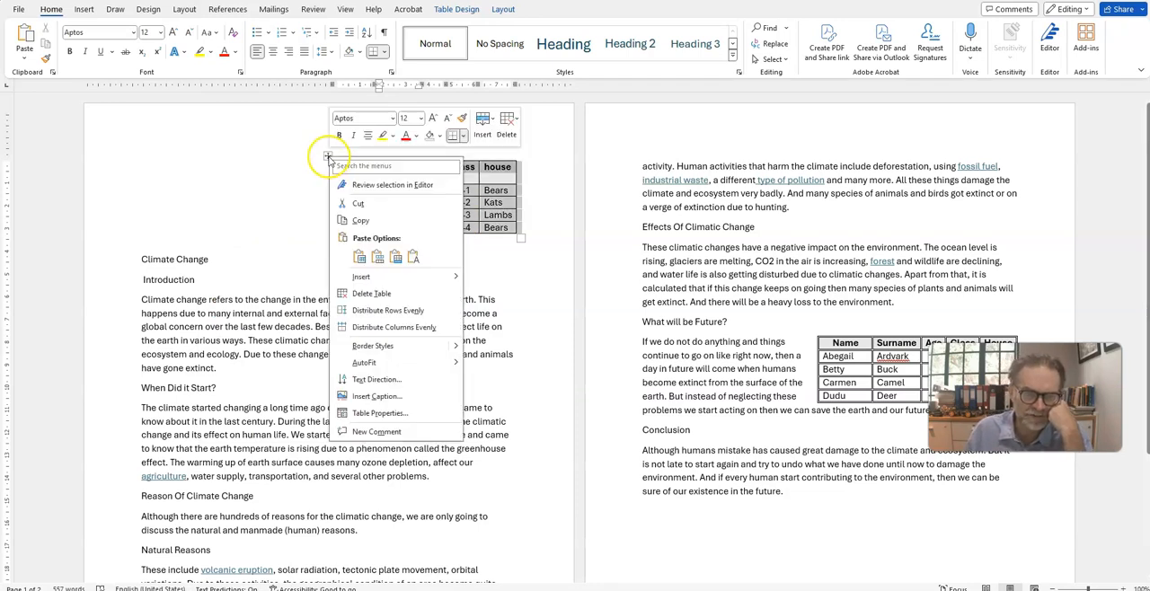
pyautogui.click(378, 414)
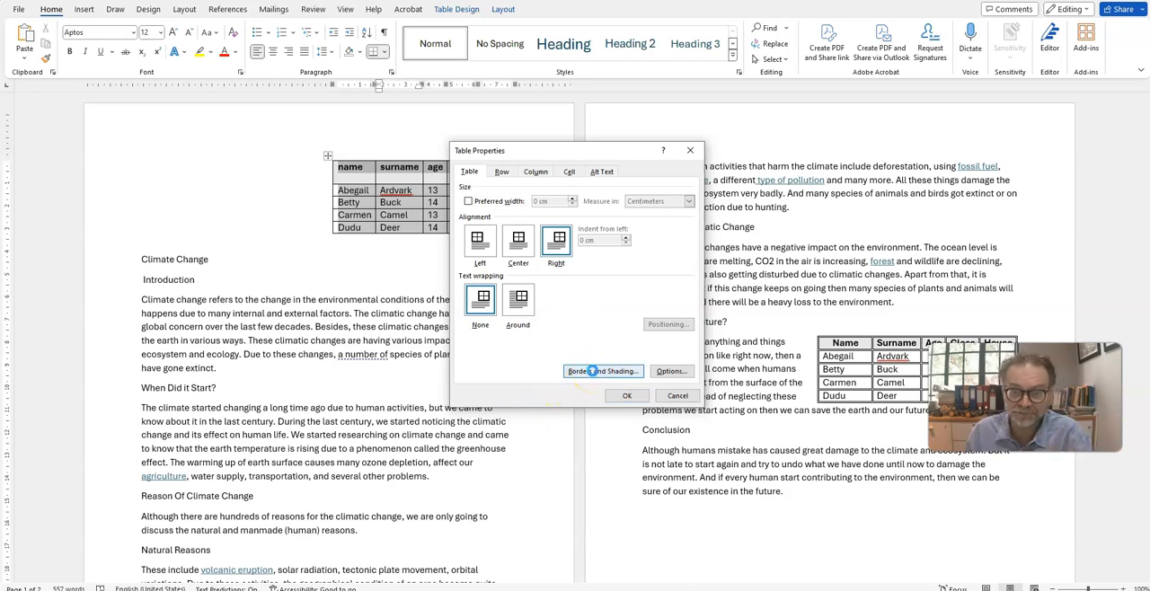
pyautogui.click(593, 372)
pyautogui.click(438, 214)
pyautogui.click(666, 387)
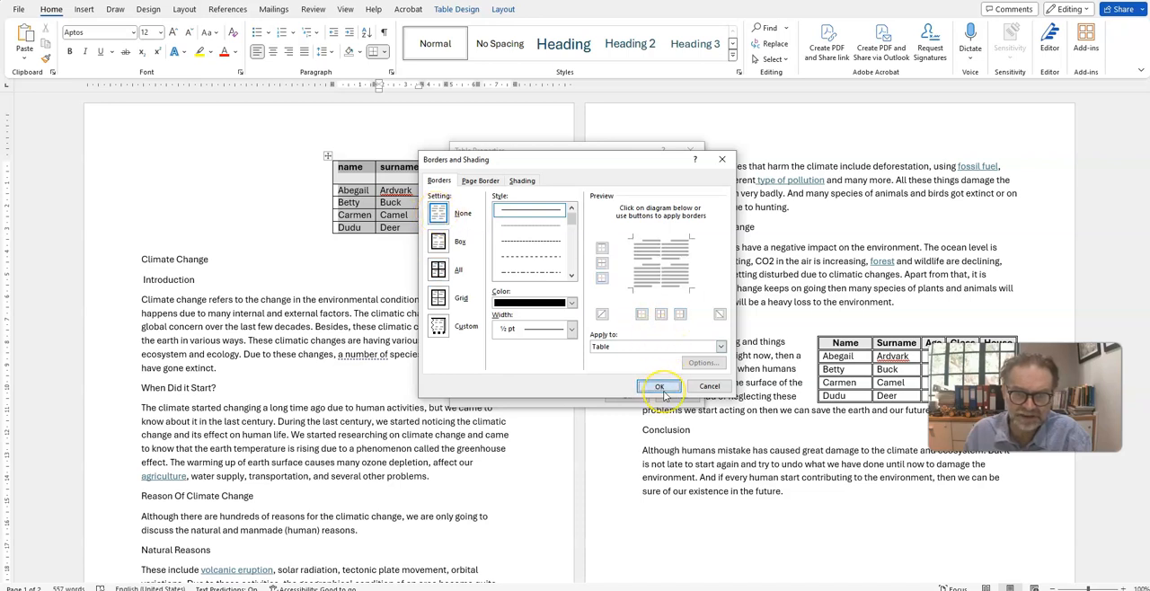
pyautogui.click(657, 388)
pyautogui.click(617, 398)
pyautogui.click(419, 311)
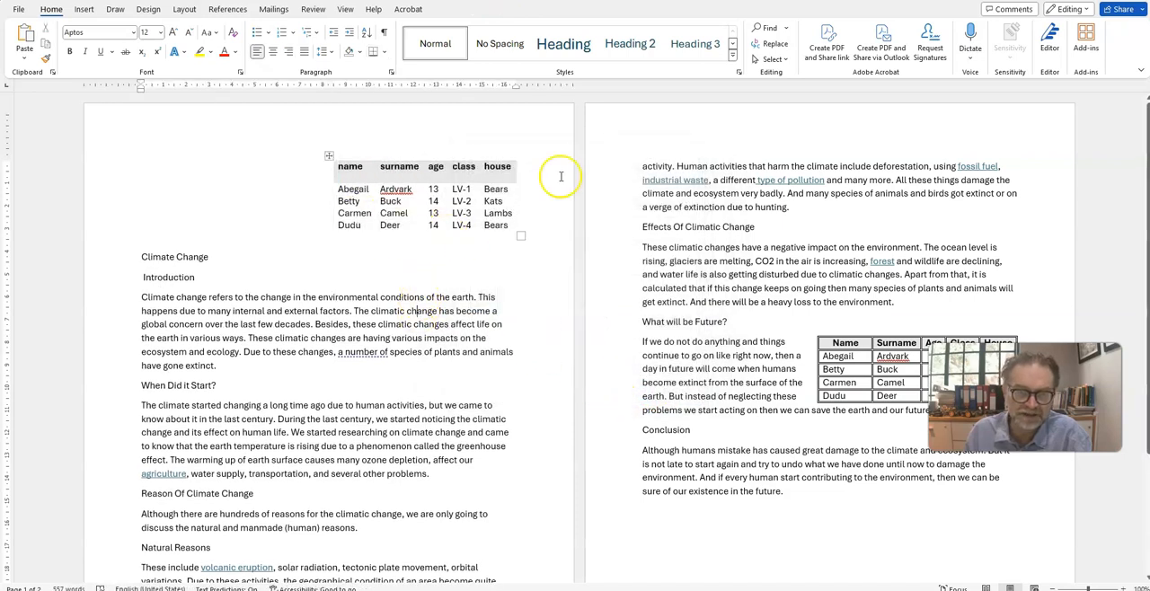
# Step: Reopen the borders and shading settings of the first-page table and choose a 3 pt multi-line border style
pyautogui.rightClick(329, 157)
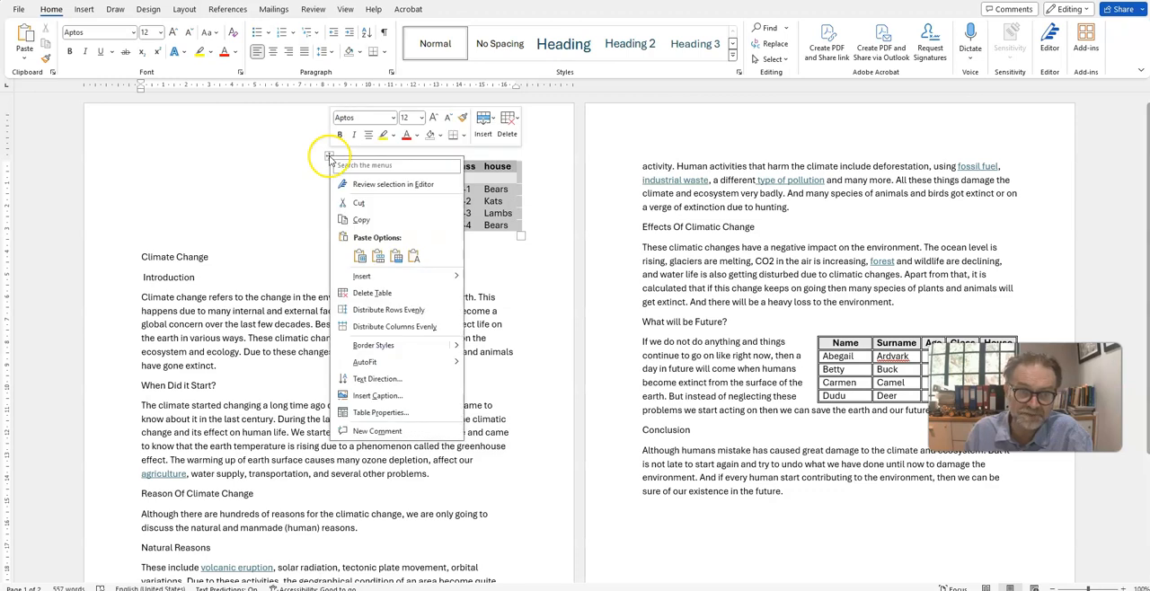
pyautogui.click(382, 412)
pyautogui.click(600, 371)
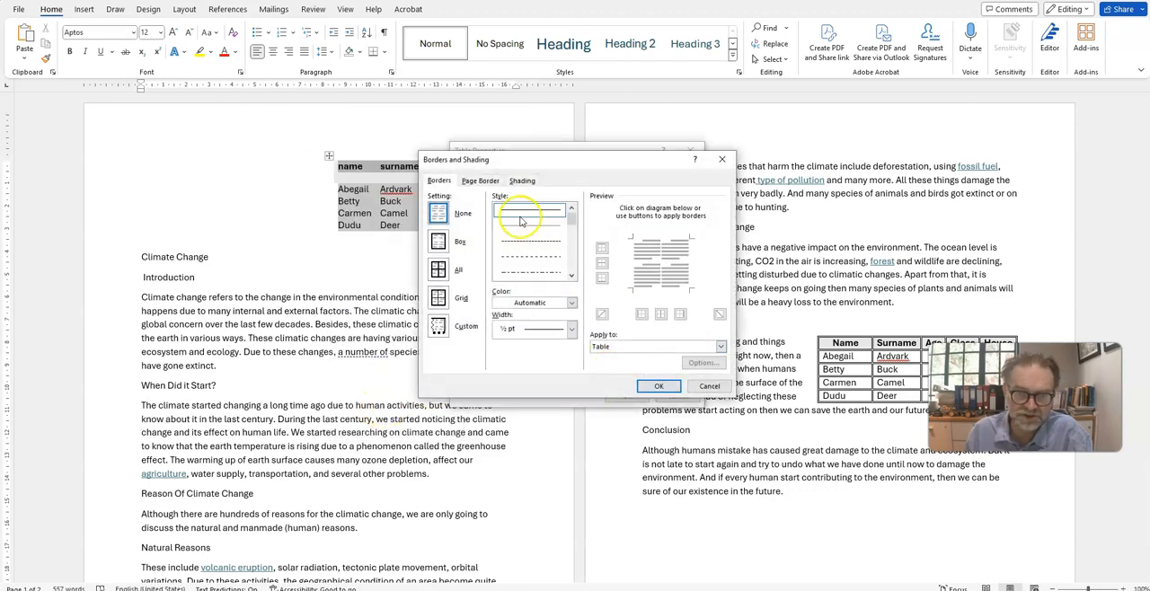
pyautogui.scroll(-3, 546, 270)
pyautogui.click(547, 270)
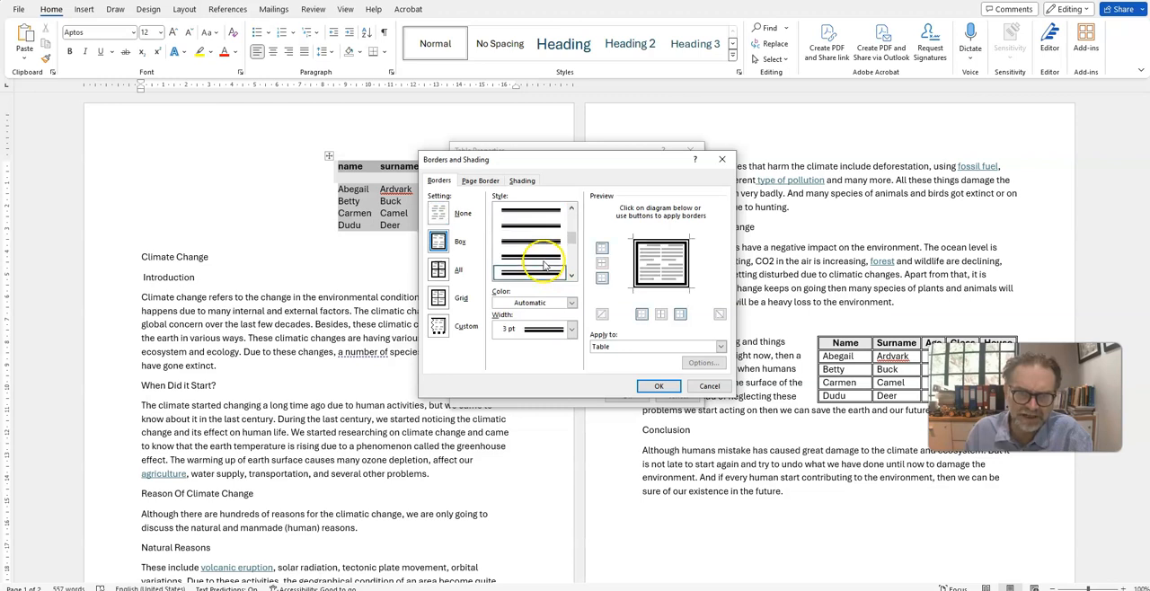
# Step: Apply the chosen line to the table's inside horizontal and vertical borders as well as all its outer edges
pyautogui.click(602, 260)
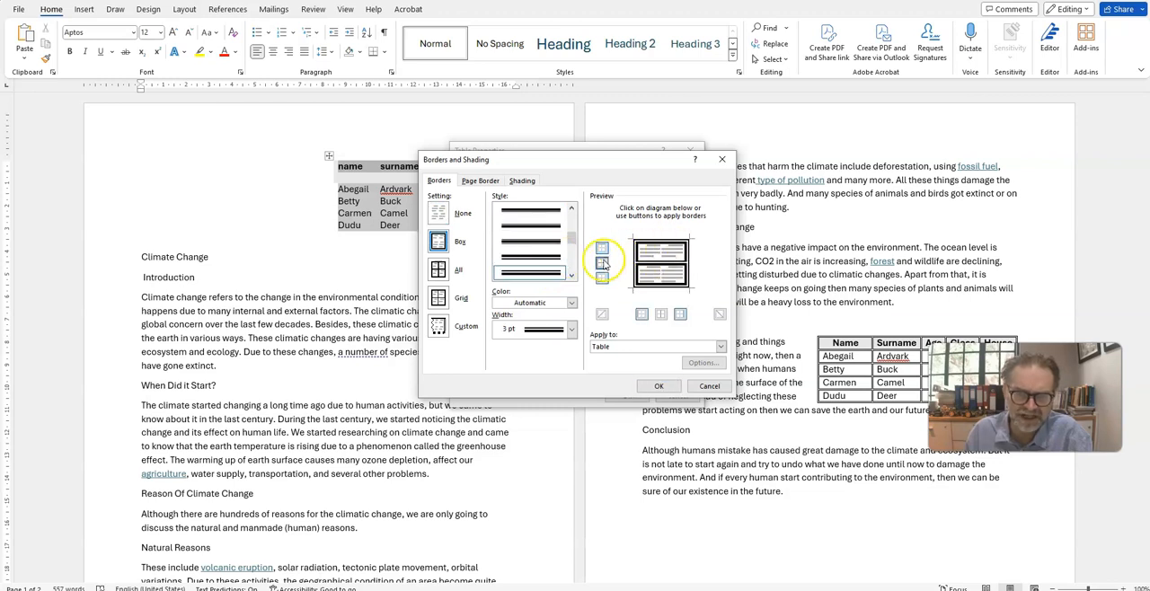
pyautogui.click(602, 248)
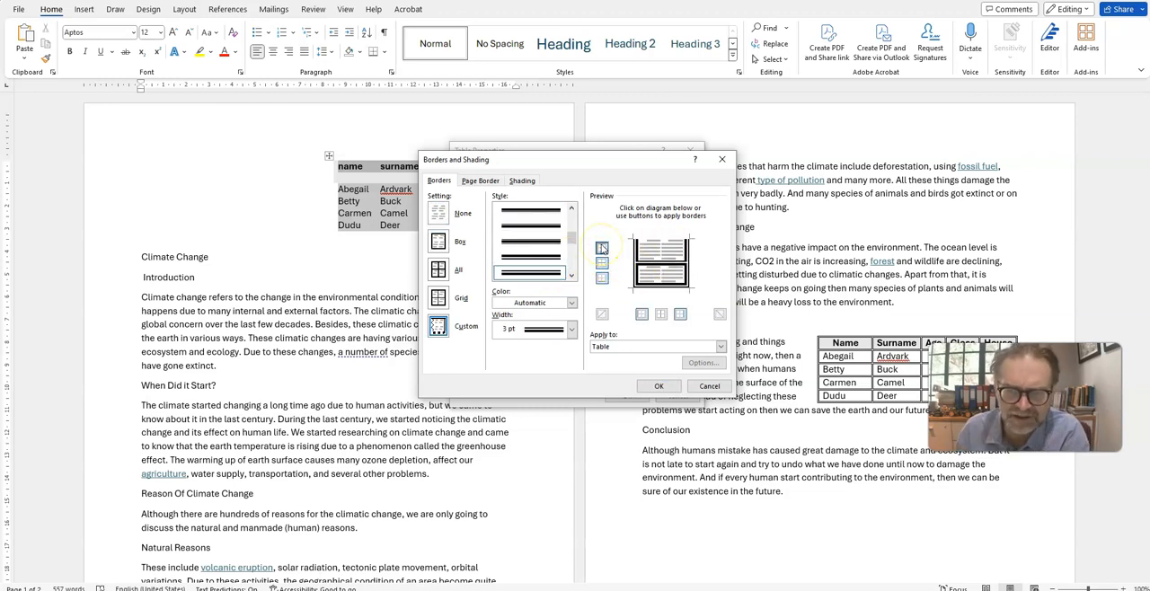
pyautogui.click(601, 248)
pyautogui.click(603, 262)
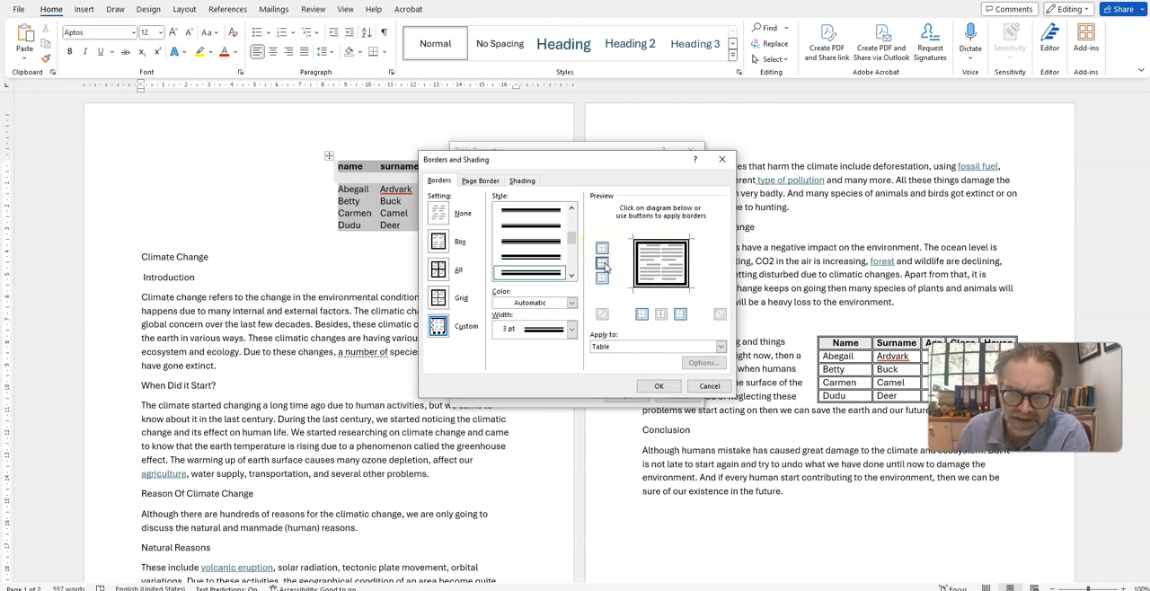
pyautogui.click(603, 262)
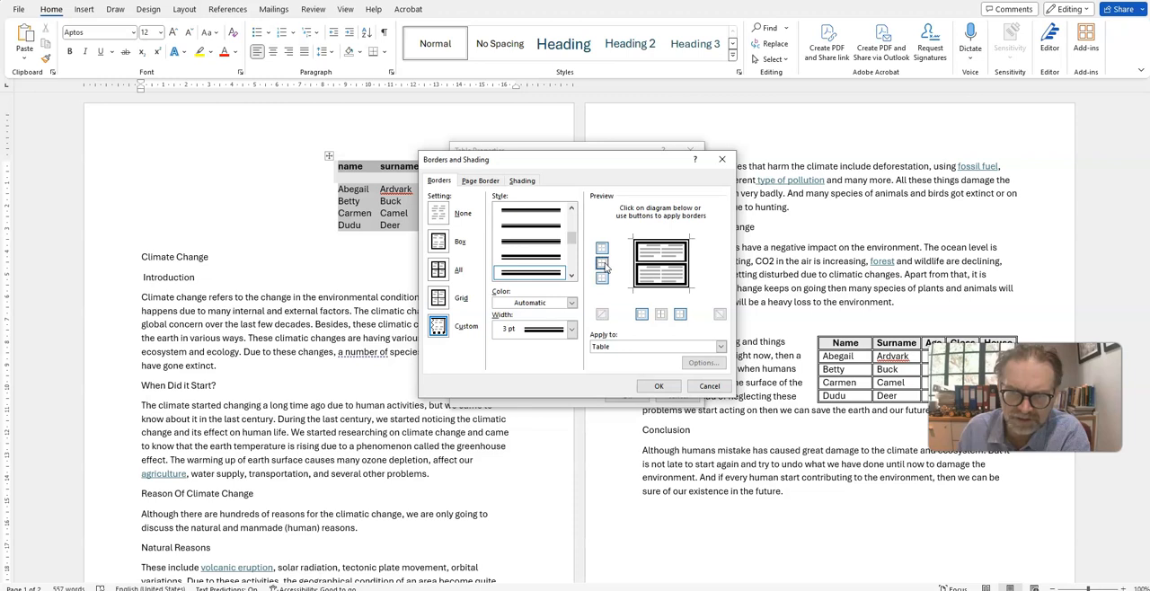
pyautogui.click(602, 278)
pyautogui.click(642, 315)
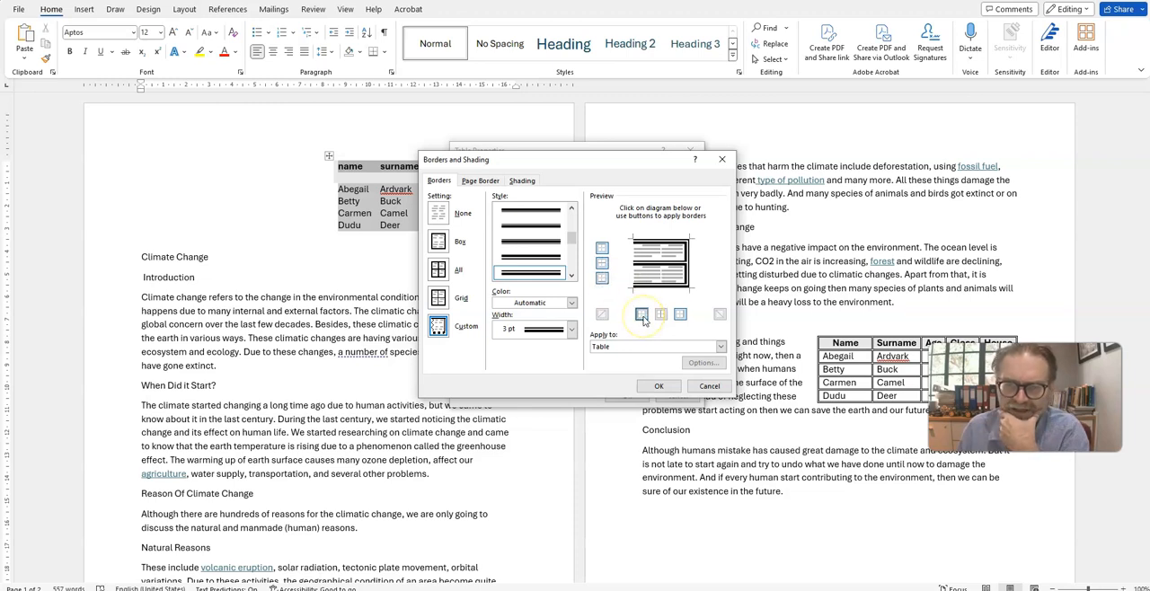
pyautogui.click(643, 317)
pyautogui.click(662, 316)
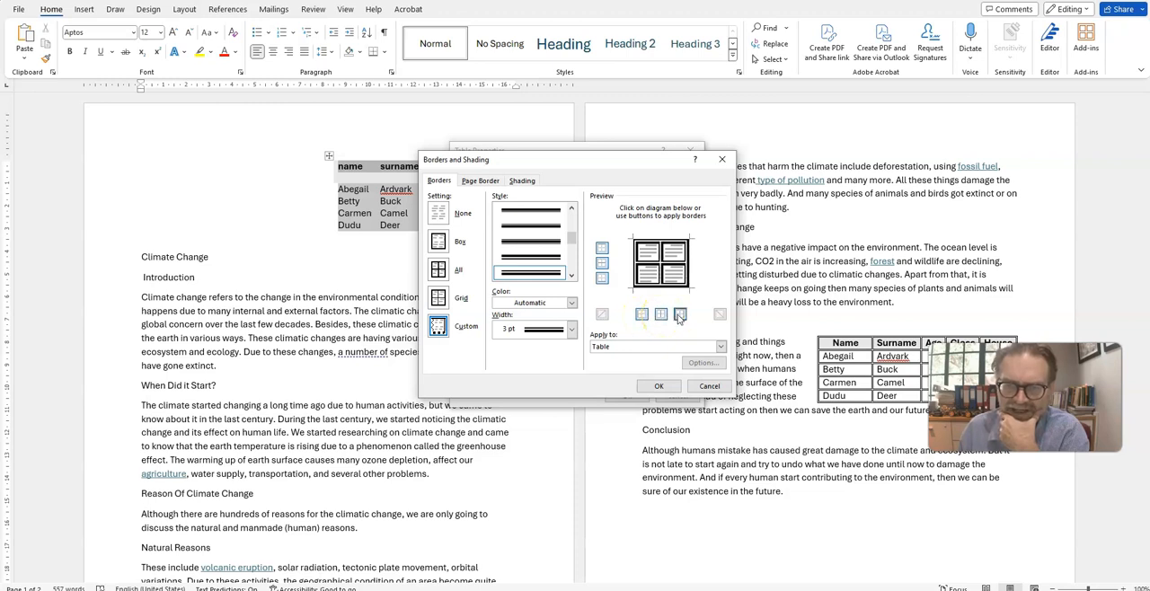
pyautogui.click(673, 254)
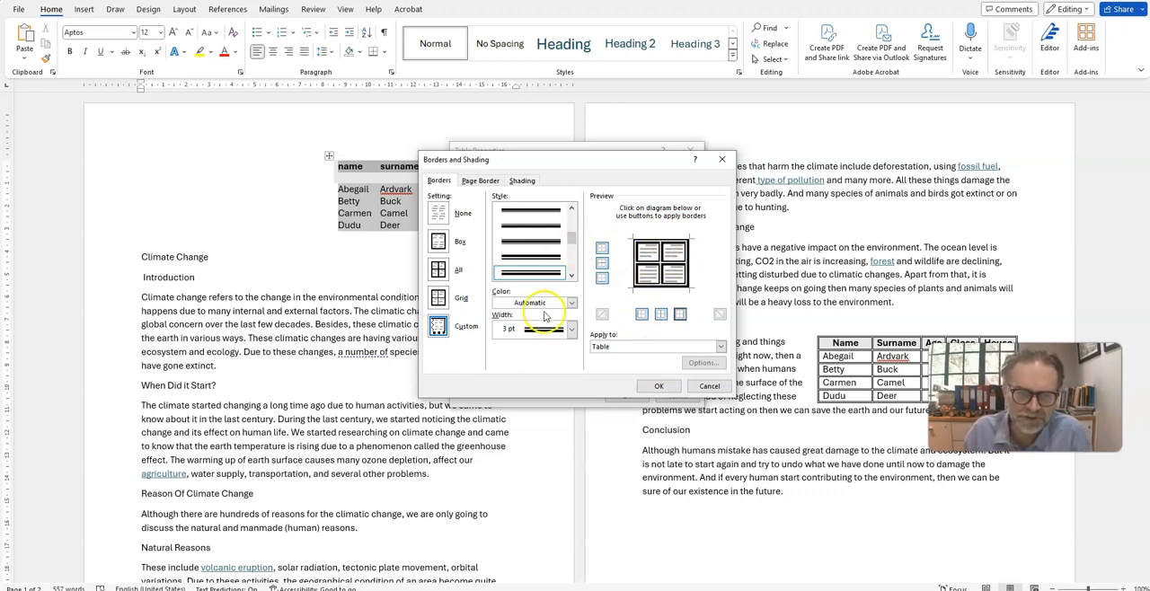
# Step: Pick orange as the border color and 6 pt as the line width, and confirm the table's border settings
pyautogui.click(572, 304)
pyautogui.click(549, 353)
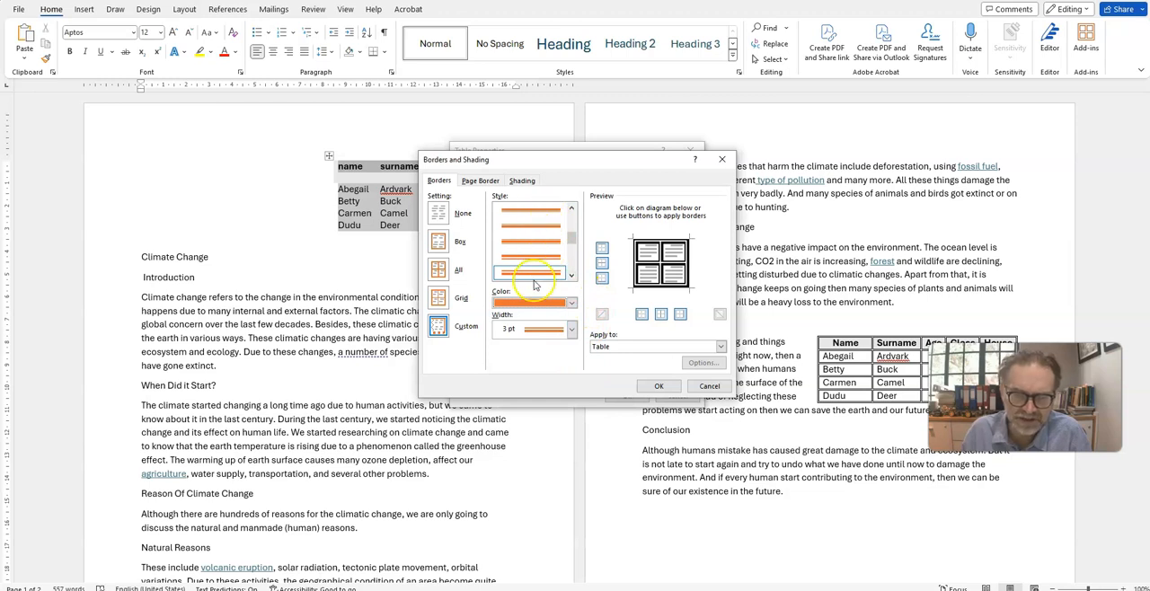
pyautogui.click(571, 330)
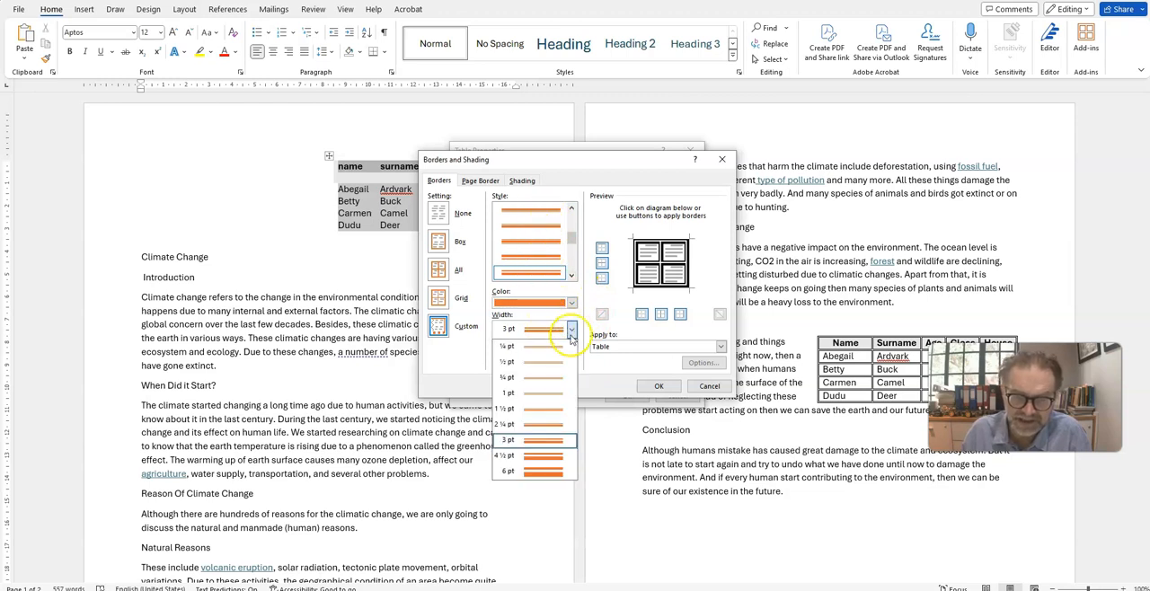
pyautogui.click(542, 470)
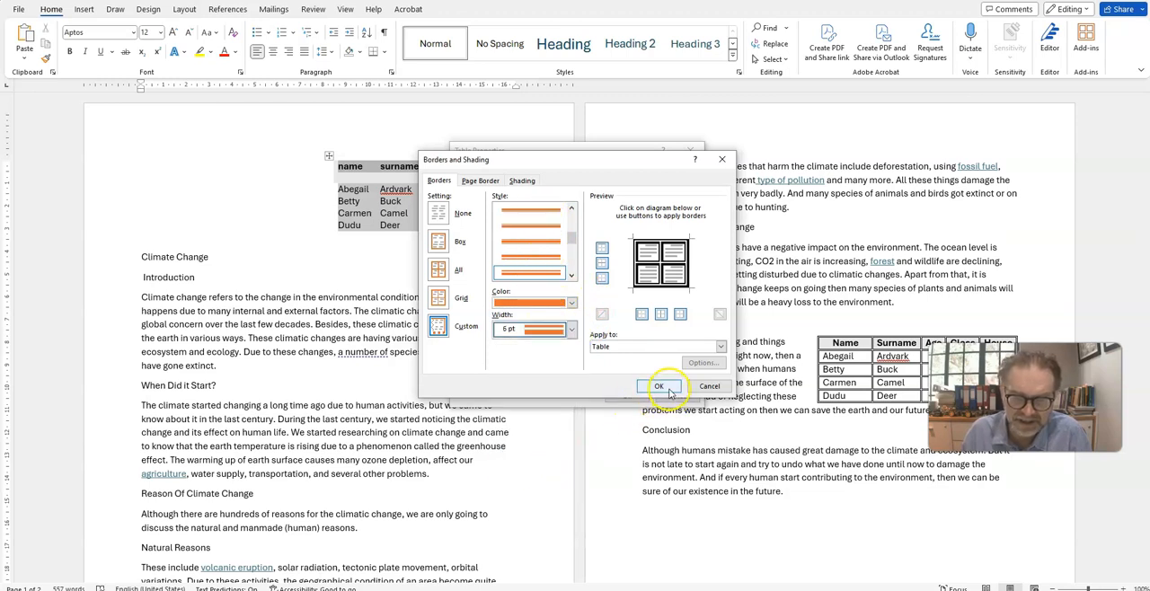
pyautogui.click(659, 386)
pyautogui.click(626, 404)
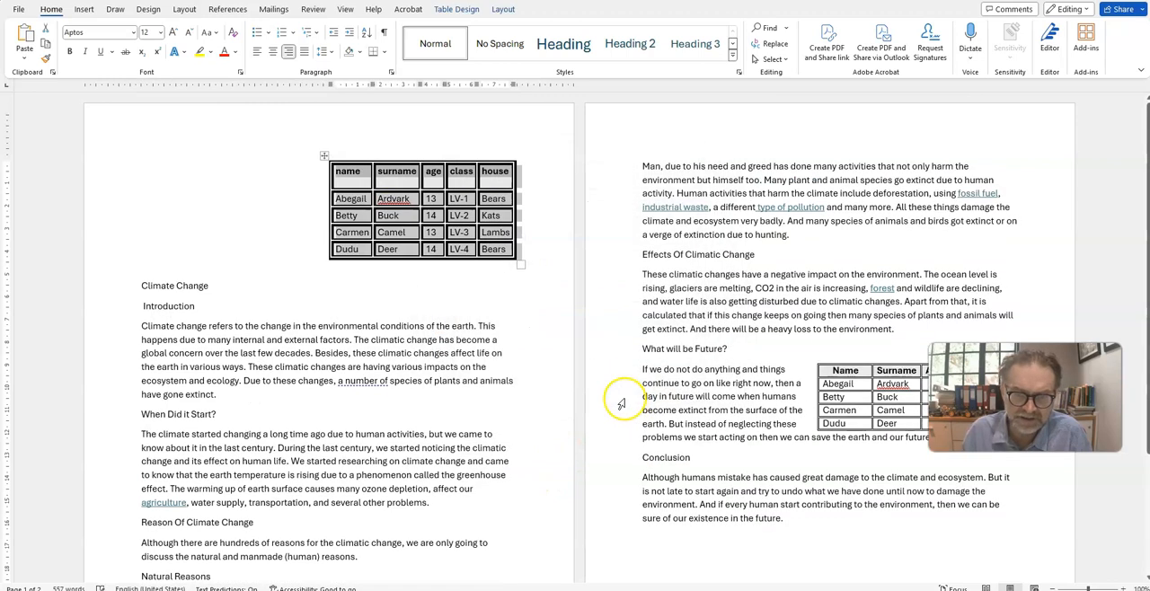
pyautogui.click(479, 326)
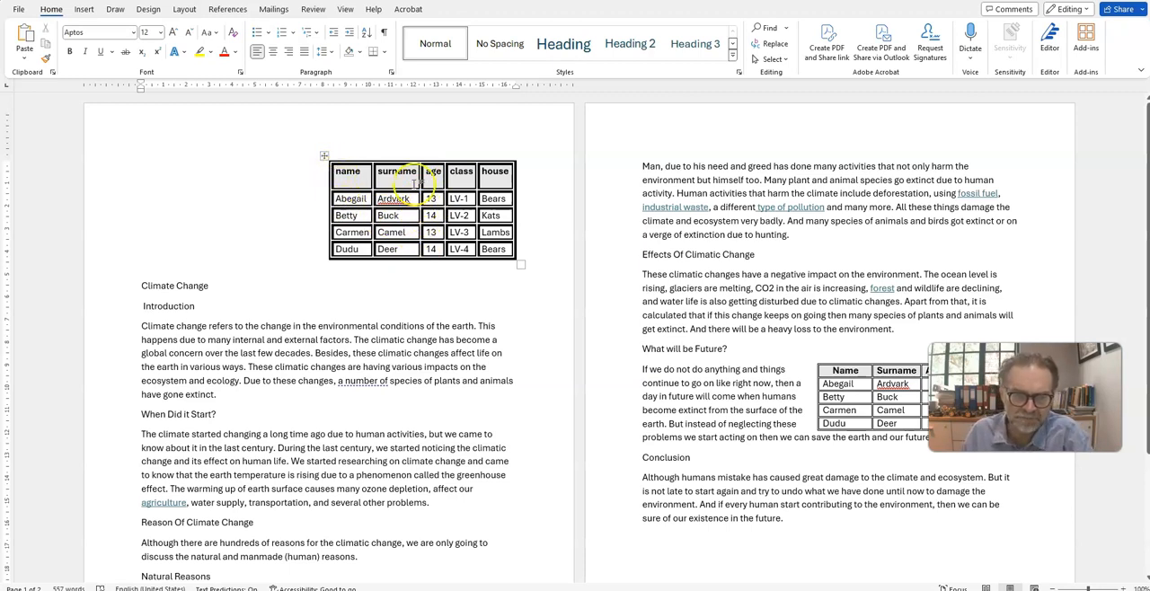
# Step: Move the first-page student table below the "Reason Of Climate Change" heading by cutting and pasting it, and remove an extra blank line
pyautogui.rightClick(325, 155)
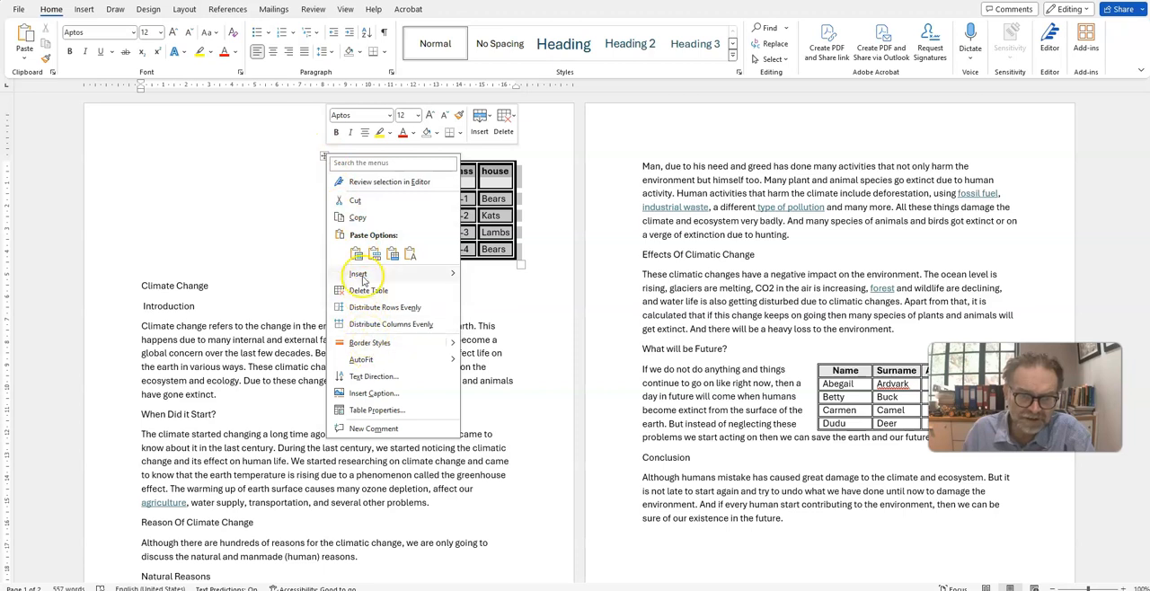
pyautogui.click(359, 200)
pyautogui.click(256, 423)
pyautogui.press('Return')
pyautogui.press('Return')
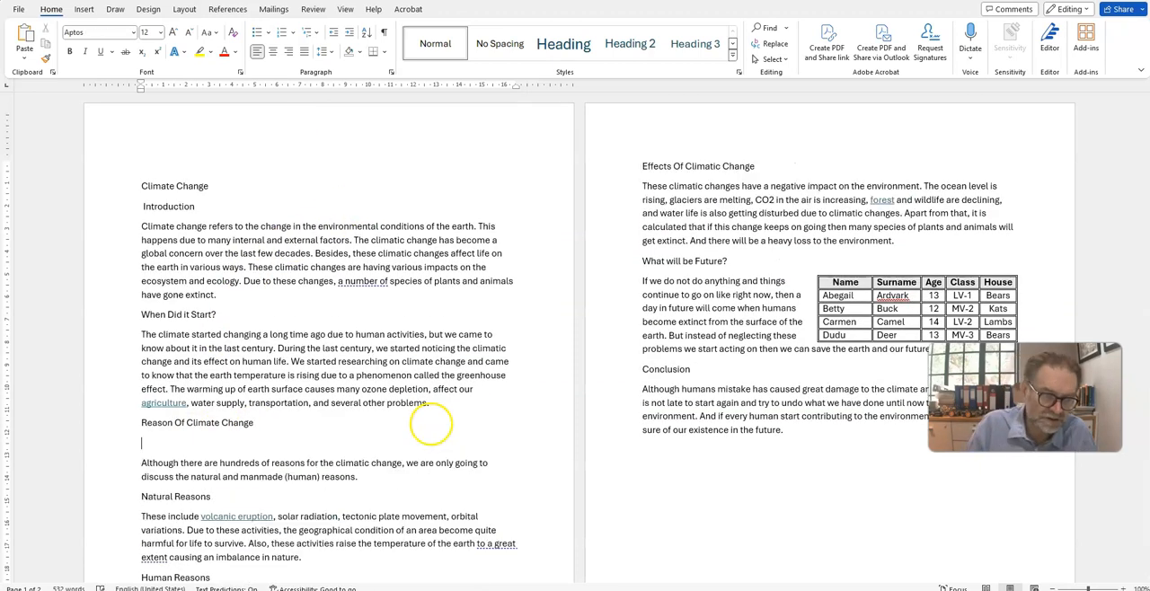
pyautogui.hotkey('ctrl', 'v')
pyautogui.scroll(-2, 431, 424)
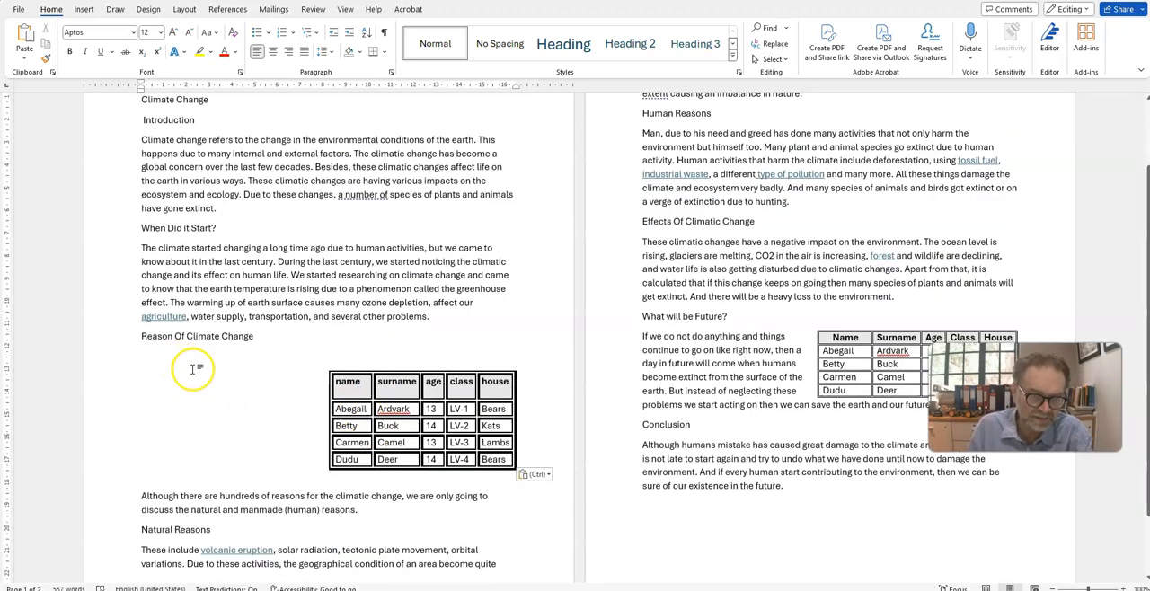
pyautogui.press('Delete')
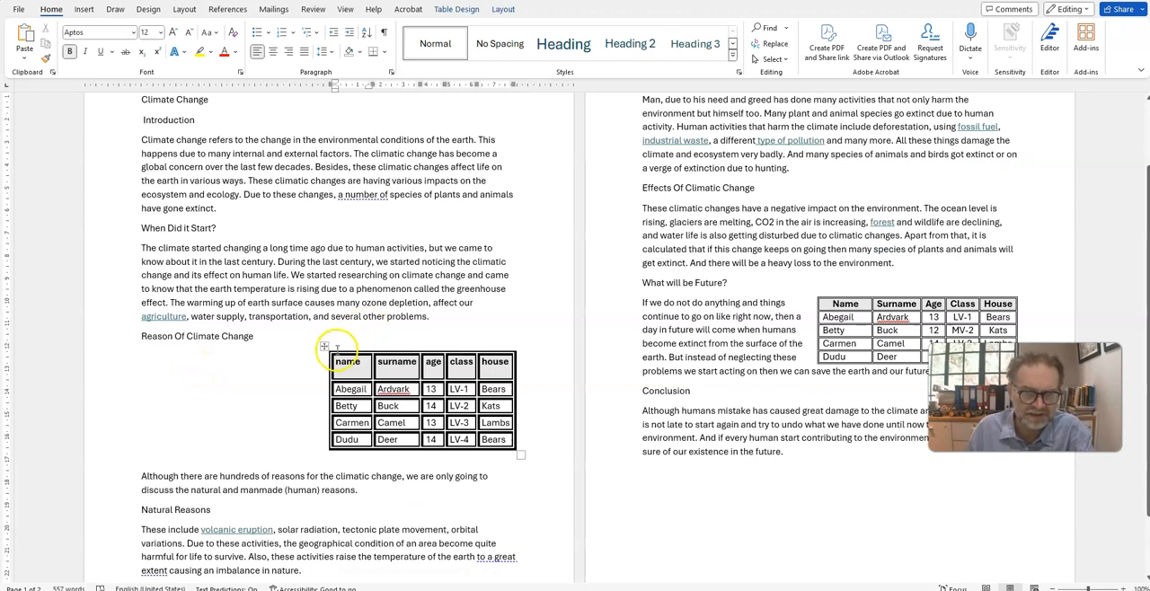
# Step: Wrap the surrounding text around the right-aligned student table and delete the blank line beneath the "Reason Of Climate Change" heading
pyautogui.rightClick(323, 347)
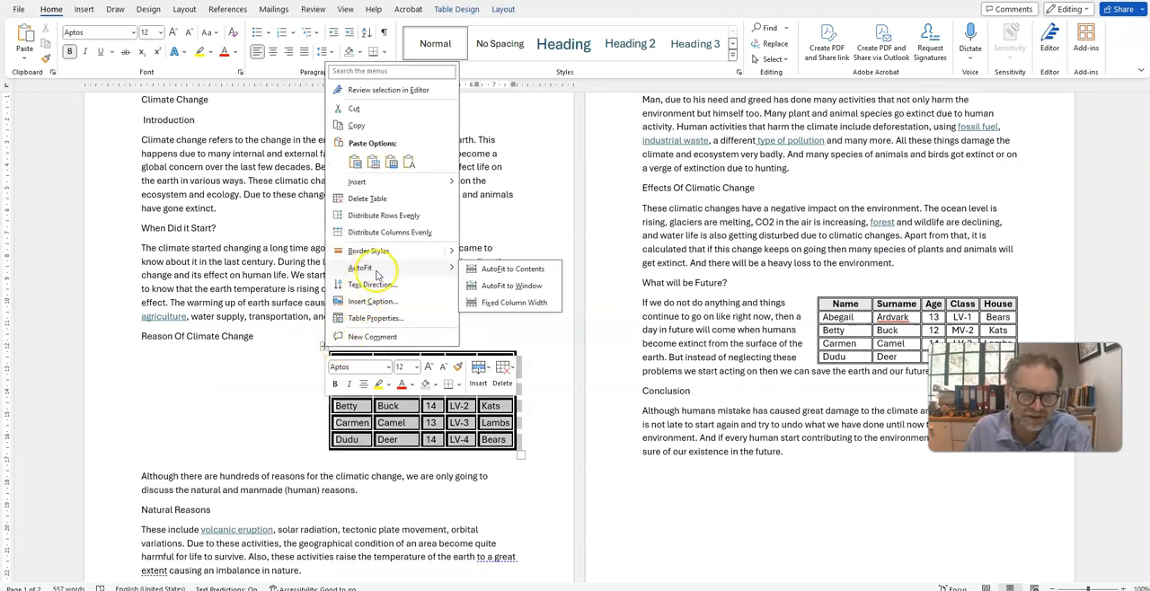
pyautogui.click(377, 319)
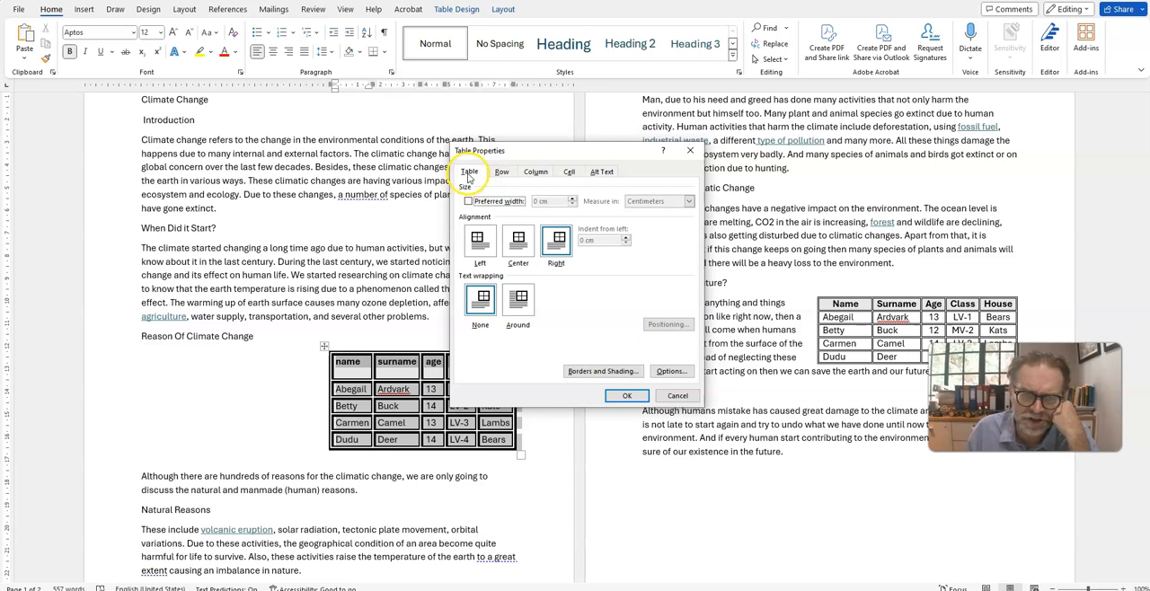
pyautogui.click(516, 244)
pyautogui.click(556, 250)
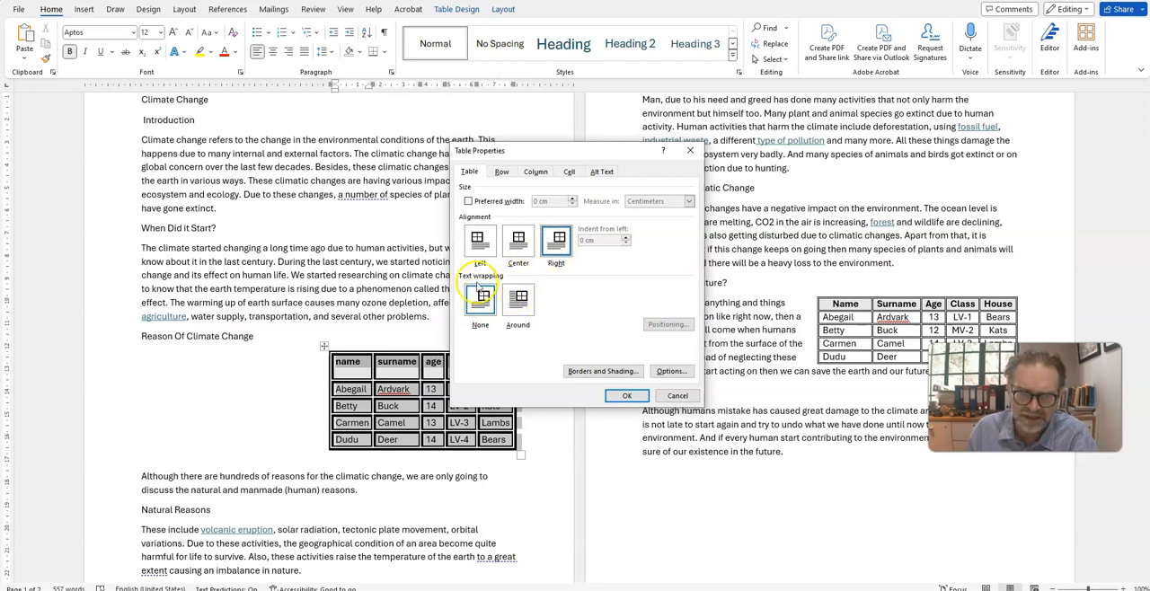
pyautogui.click(519, 300)
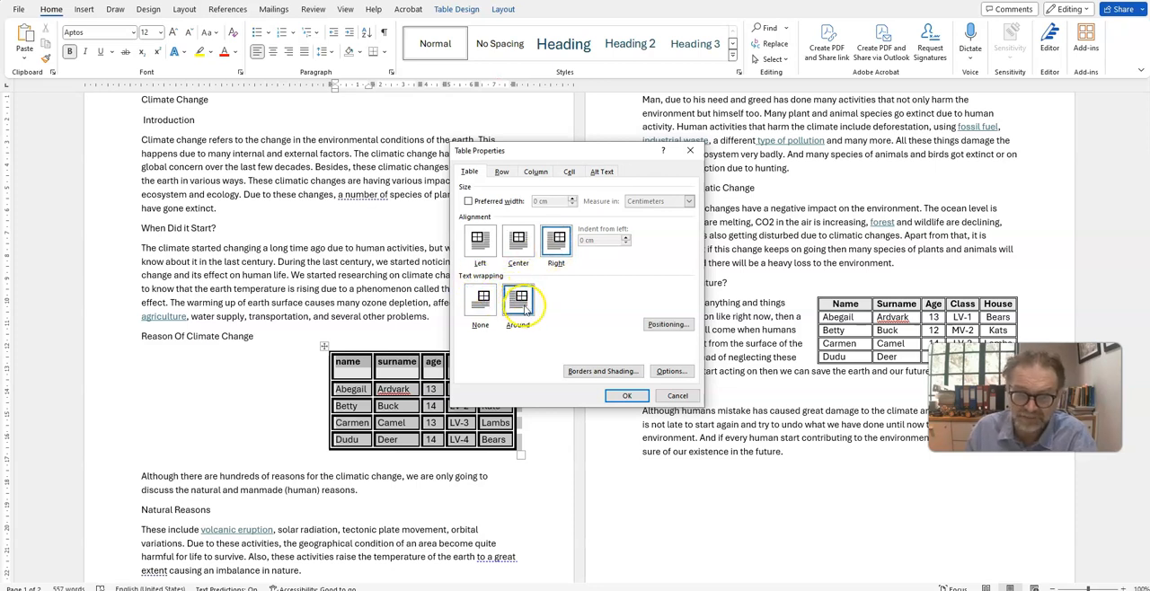
pyautogui.click(630, 398)
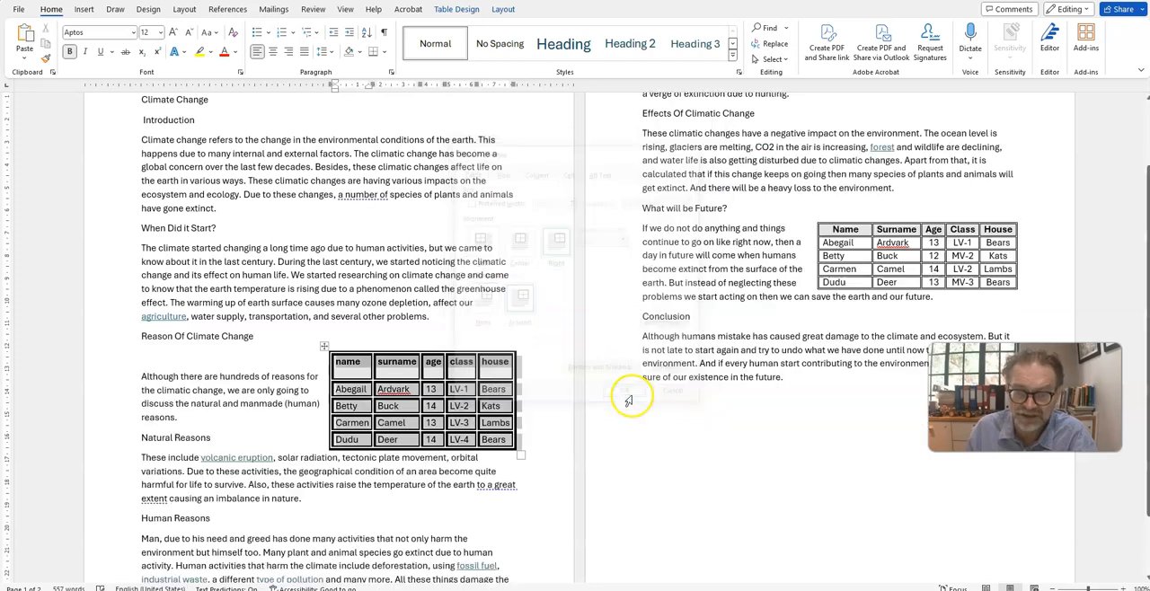
pyautogui.click(222, 356)
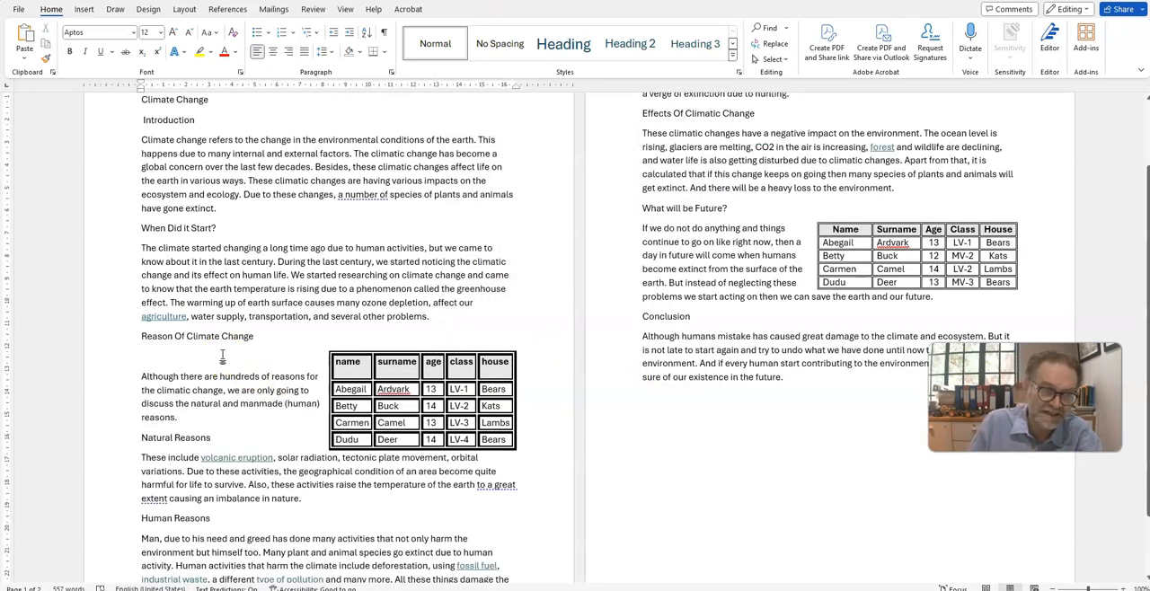
pyautogui.press('Delete')
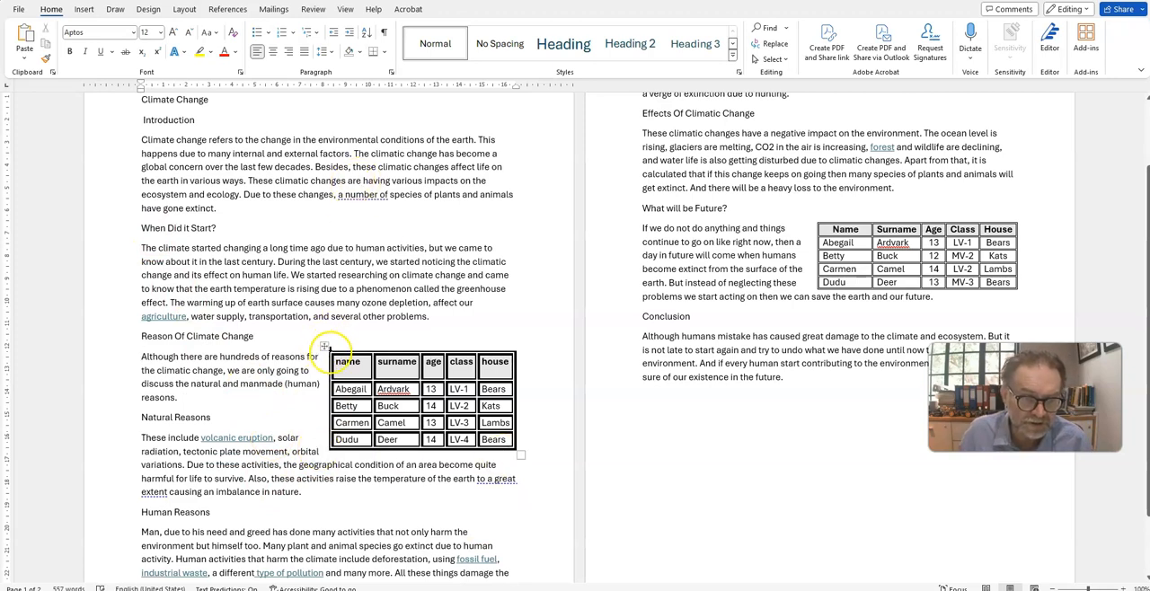
# Step: Set the alignment of the student table under "Reason Of Climate Change" to Center through its table properties
pyautogui.click(324, 349)
pyautogui.rightClick(323, 349)
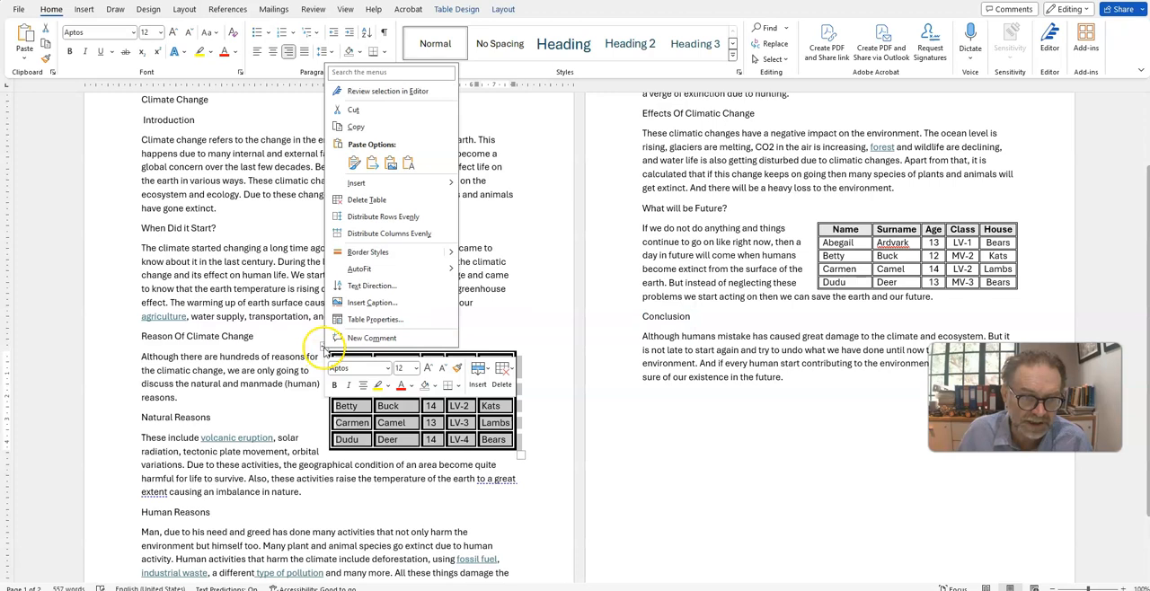
pyautogui.click(375, 319)
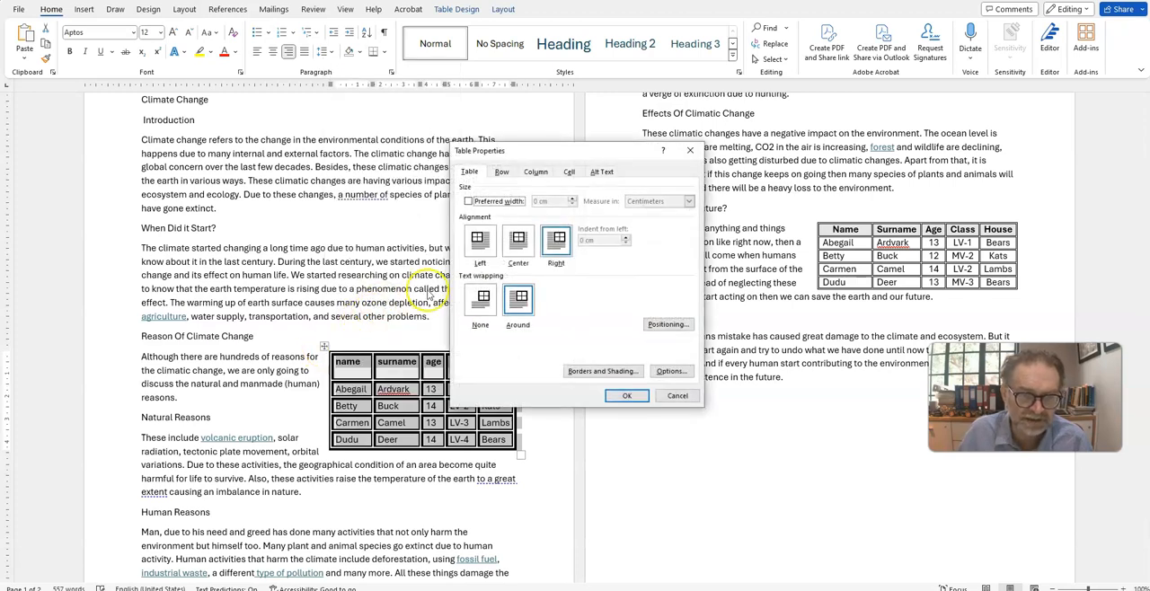
pyautogui.click(518, 241)
pyautogui.click(628, 397)
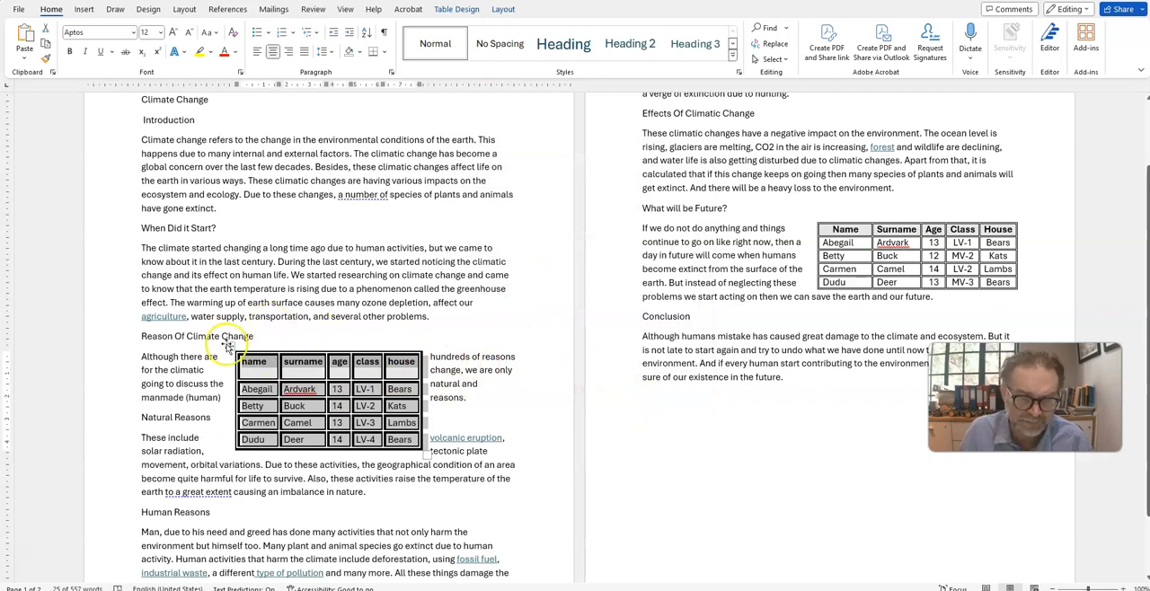
# Step: Set the student table's alignment to Right and enable repeating as header row at the top of each page
pyautogui.rightClick(232, 345)
pyautogui.click(258, 320)
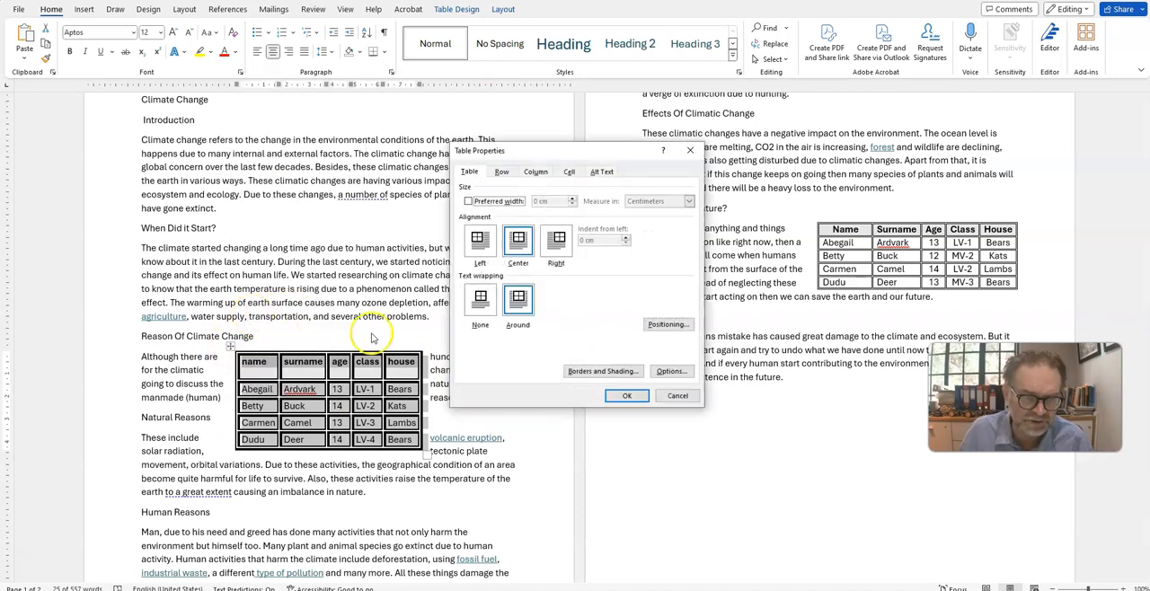
pyautogui.click(556, 240)
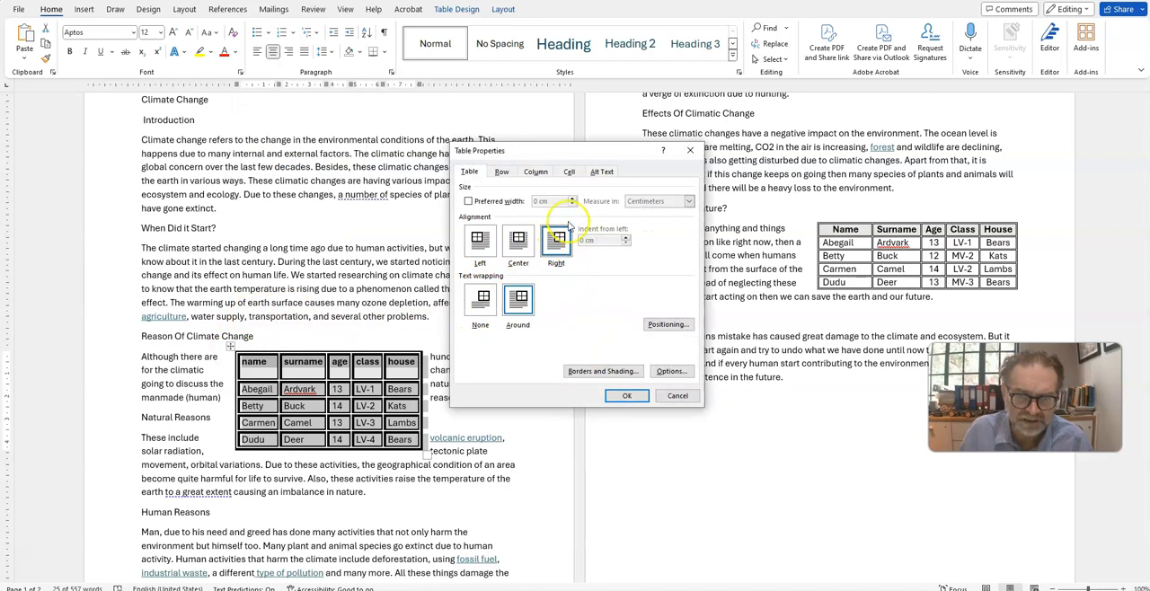
pyautogui.click(501, 171)
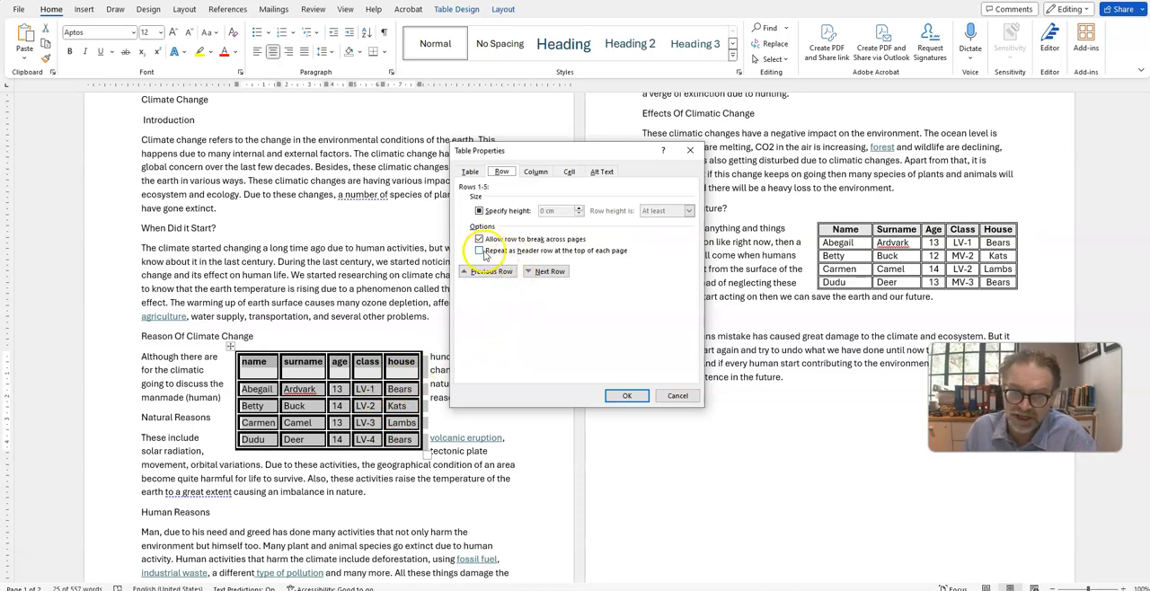
pyautogui.click(483, 251)
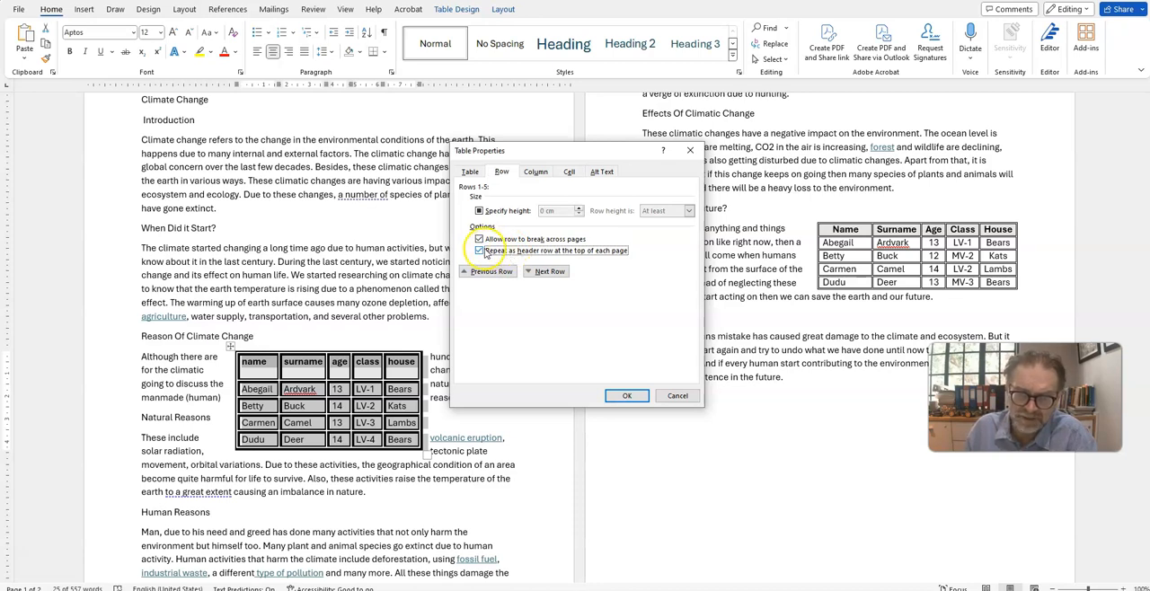
# Step: Set the vertical alignment of all the student table's cells to Center and confirm the table properties
pyautogui.click(537, 174)
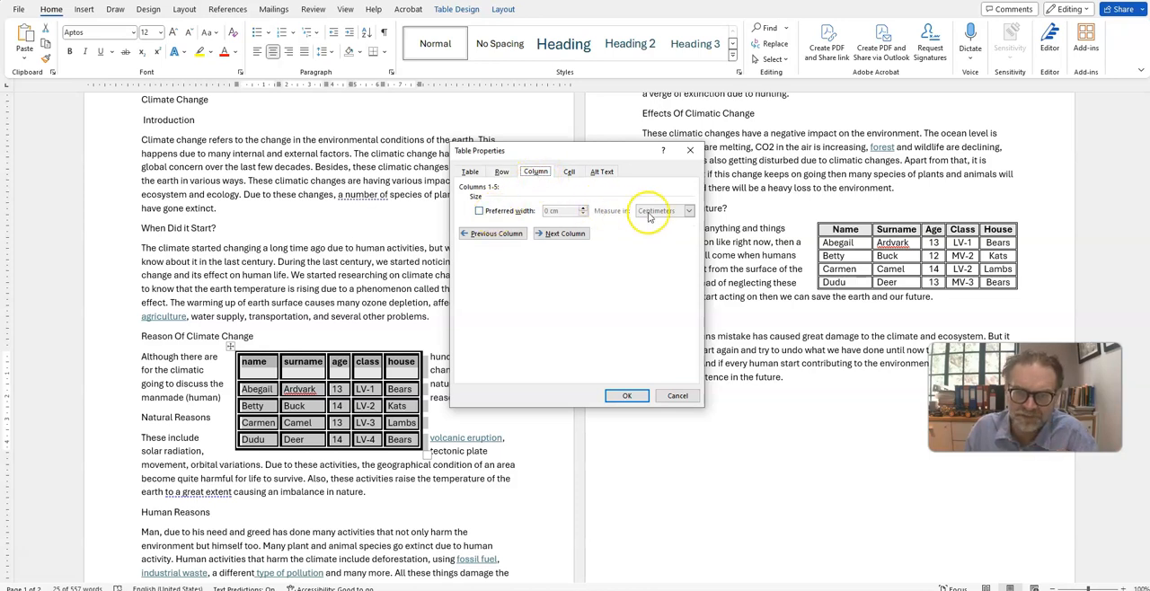
pyautogui.click(568, 172)
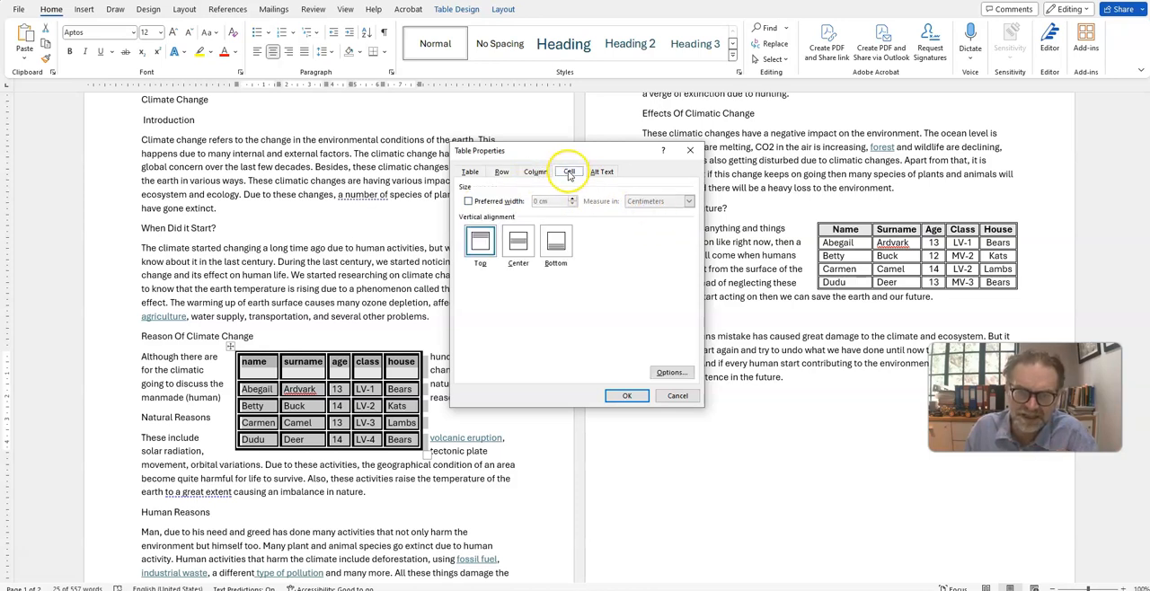
pyautogui.click(519, 247)
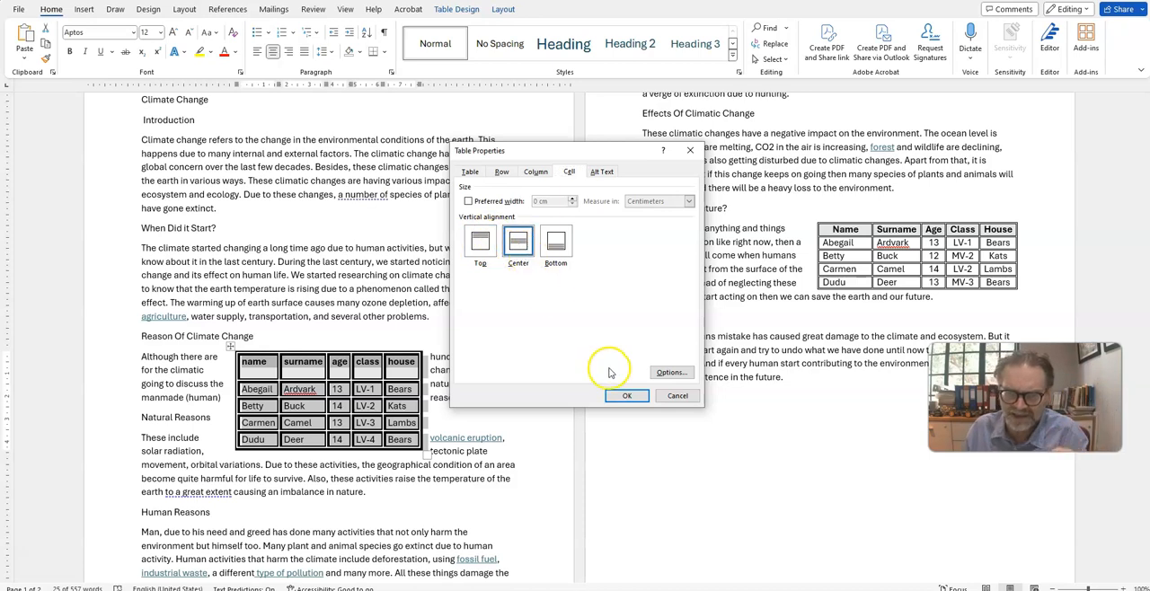
pyautogui.click(627, 396)
pyautogui.click(495, 366)
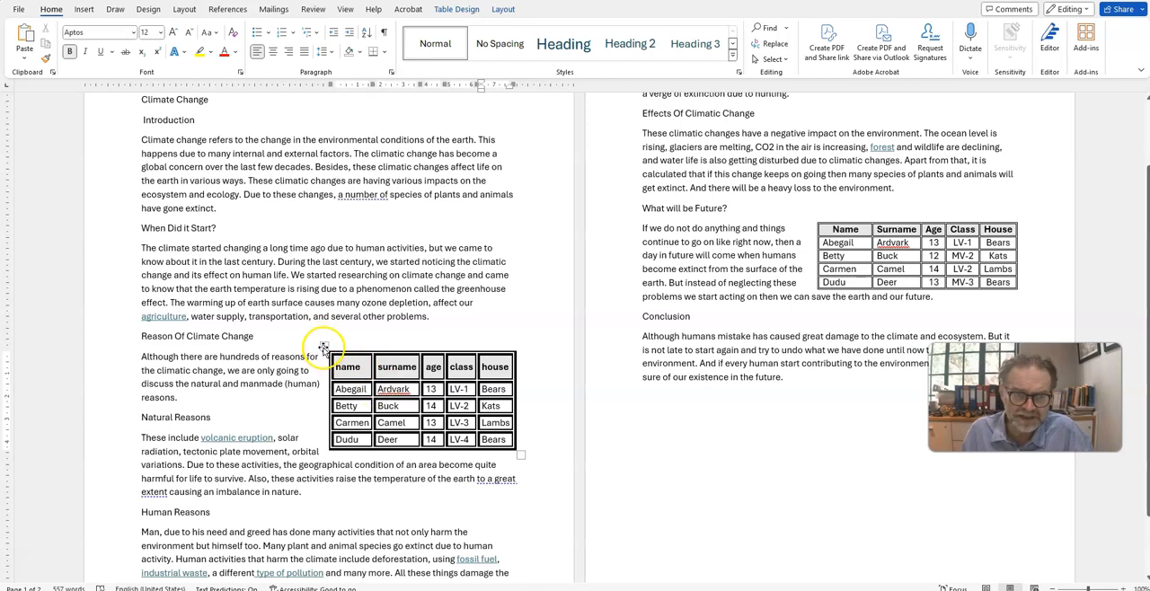
pyautogui.rightClick(324, 345)
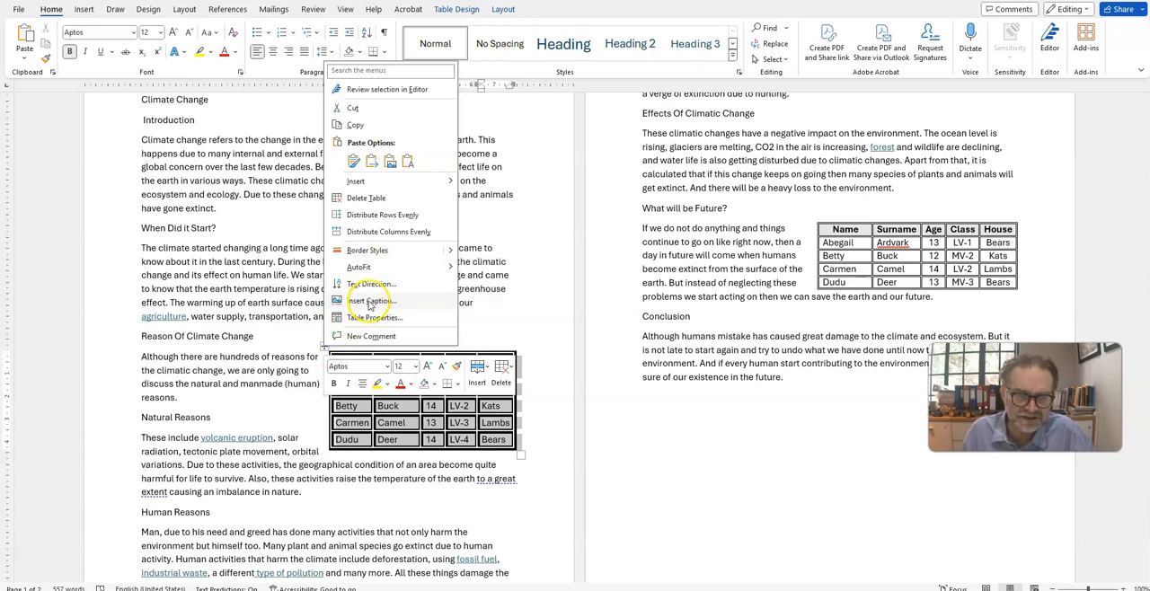
pyautogui.press('Escape')
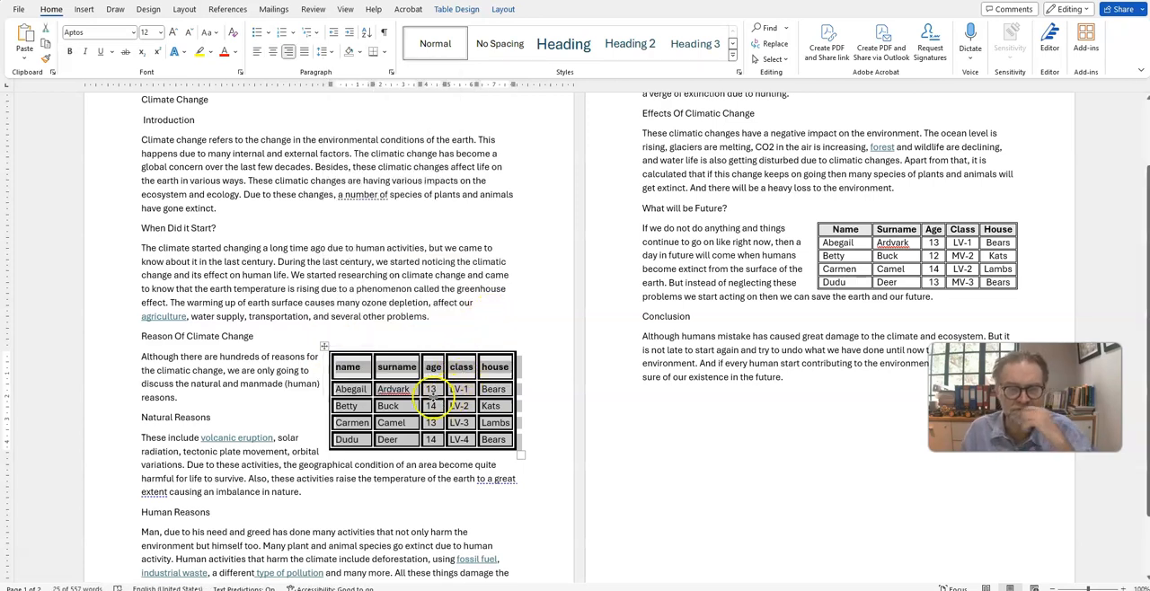
pyautogui.click(456, 338)
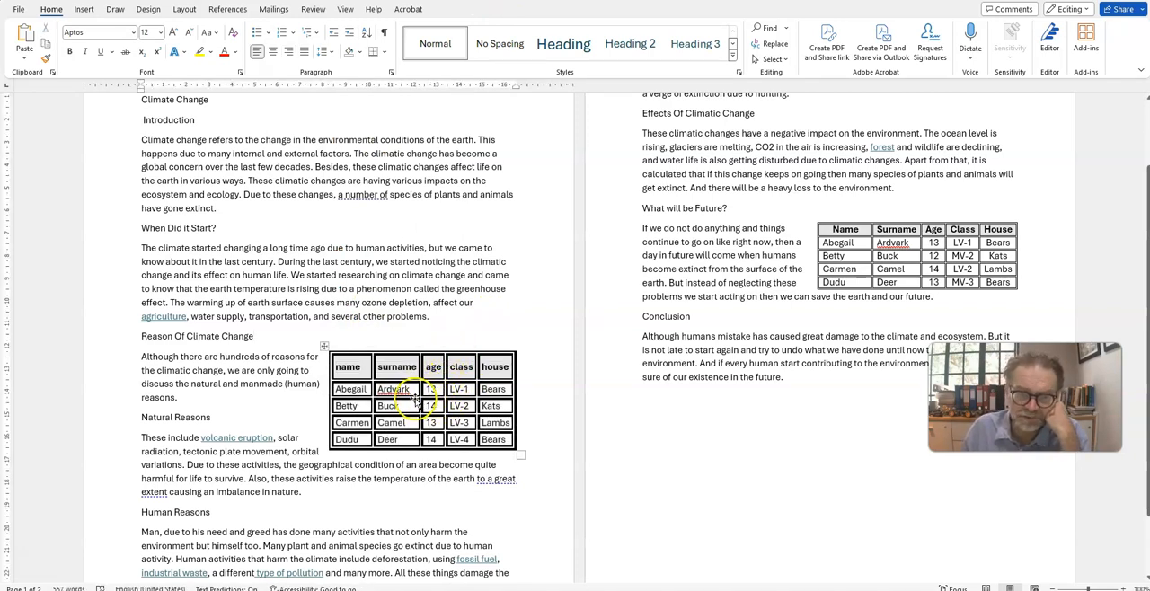
# Step: Merge the first student's name and surname cells and join their text on a single line
pyautogui.moveTo(347, 385); pyautogui.dragTo(393, 396)
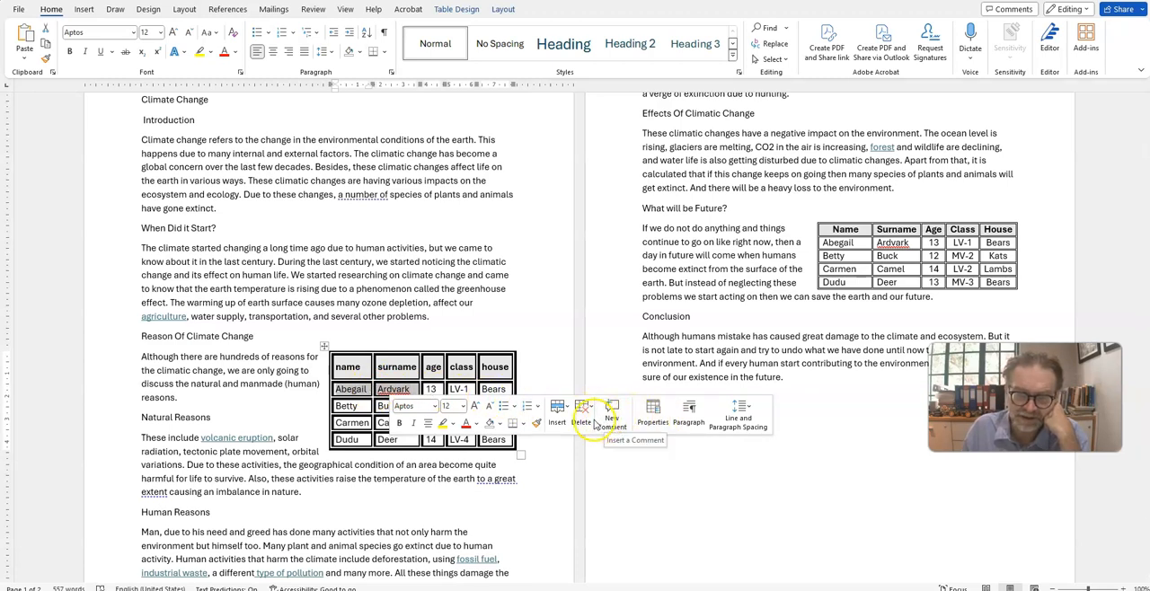
pyautogui.rightClick(383, 388)
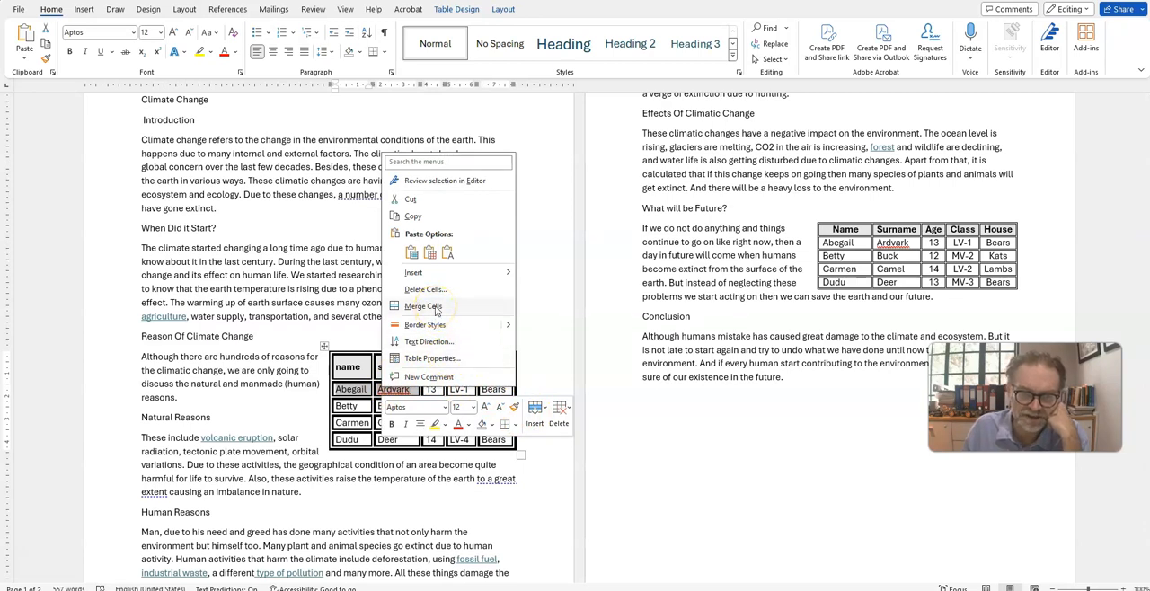
pyautogui.click(436, 307)
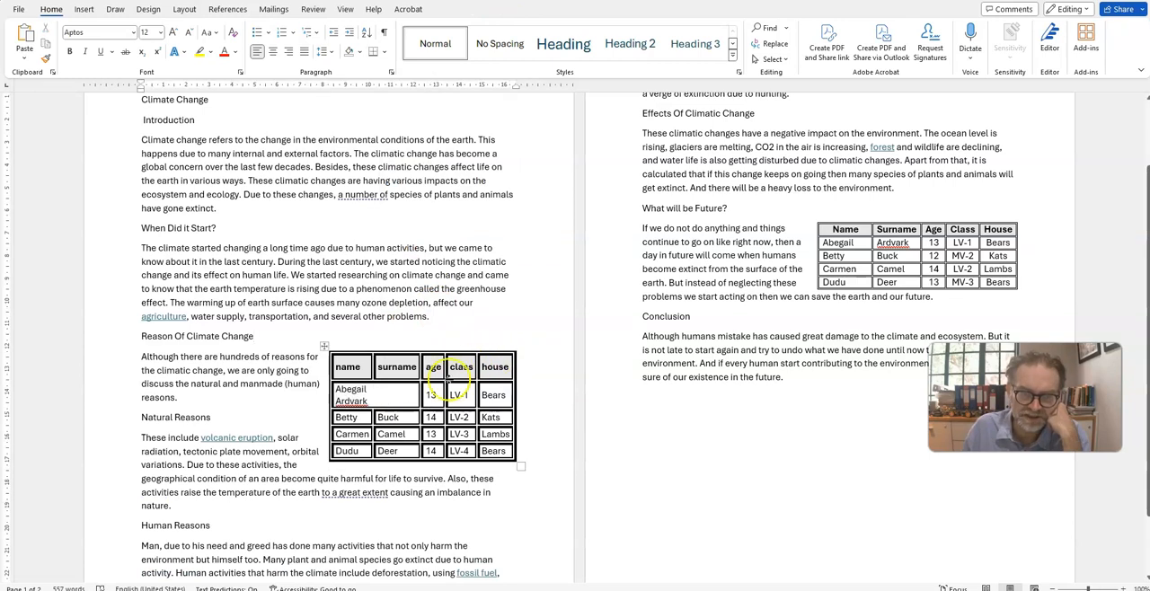
pyautogui.click(394, 389)
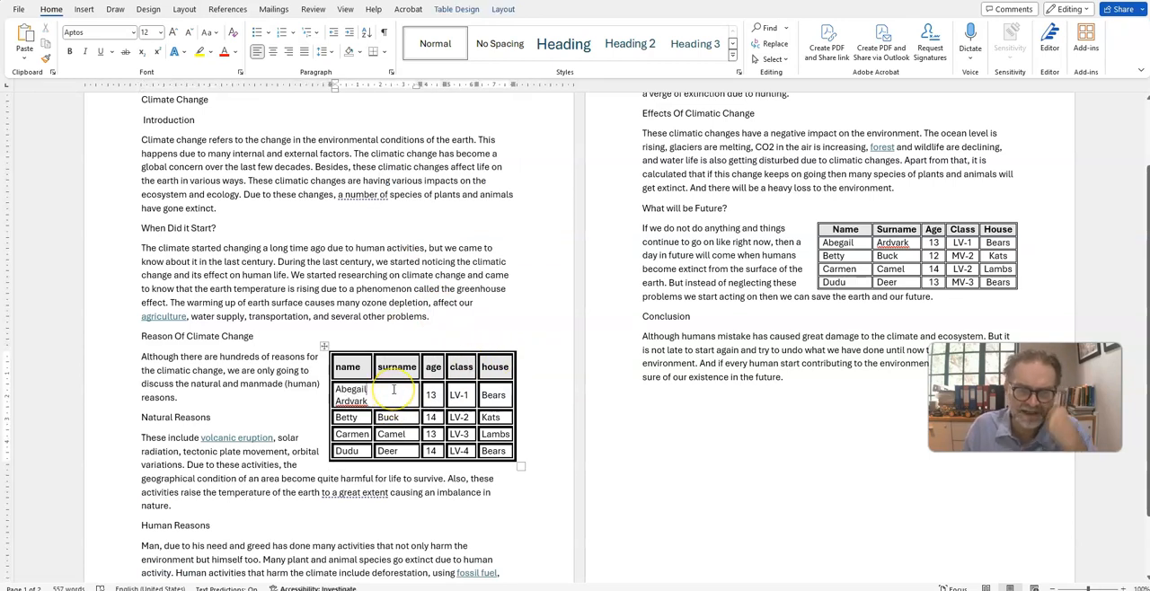
pyautogui.press('Delete')
pyautogui.click(434, 318)
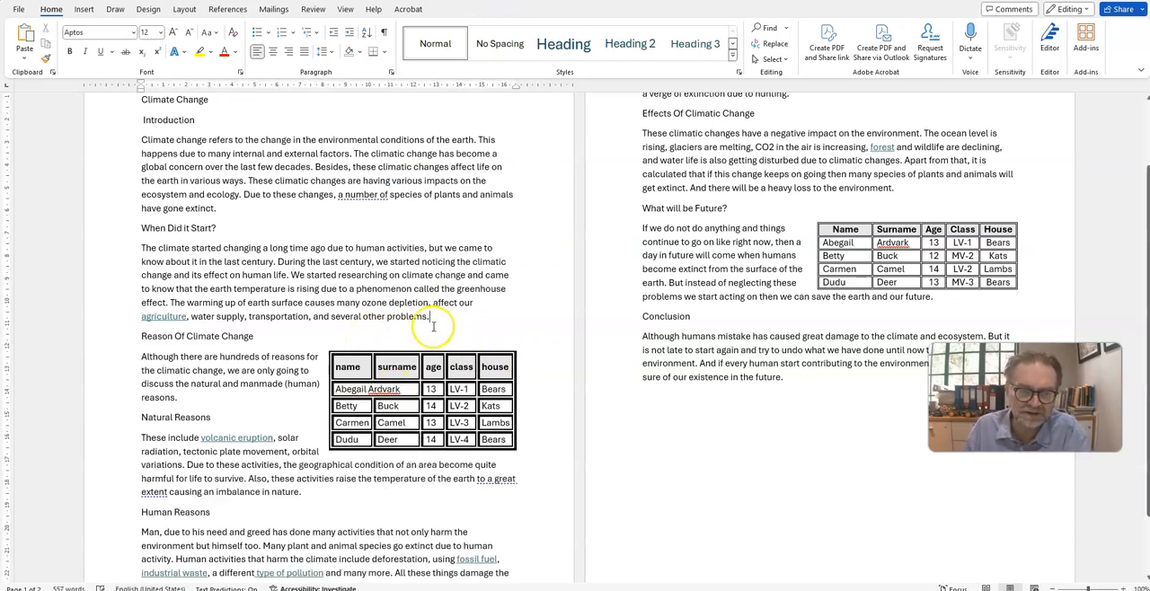
# Step: Split the second student's surname cell into two columns and one row, and enter a second surname in the new cell
pyautogui.click(400, 406)
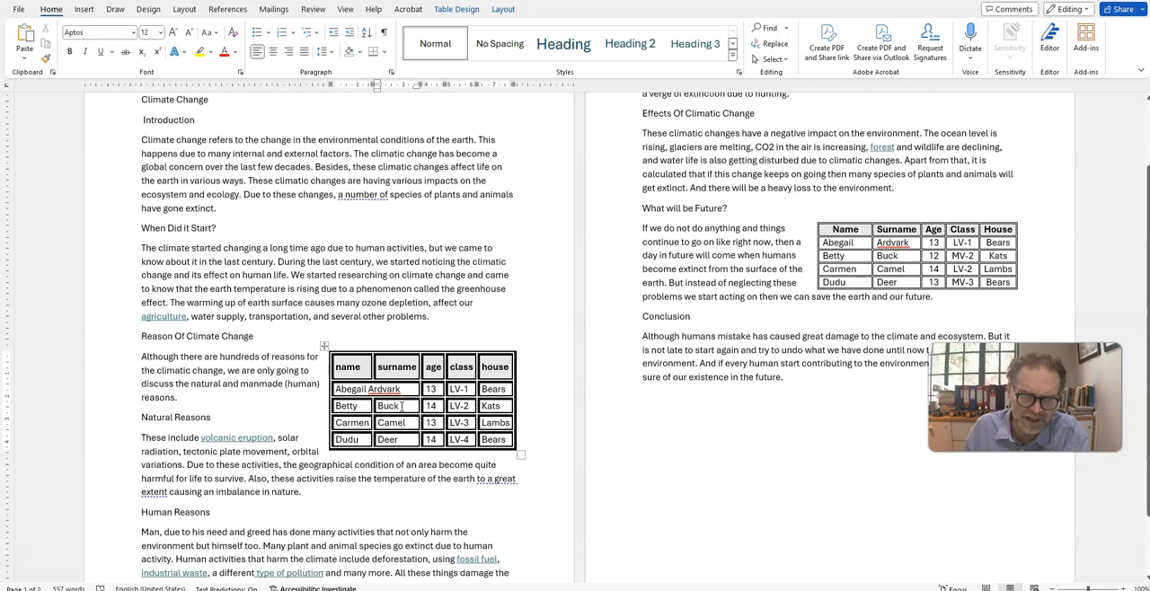
pyautogui.rightClick(401, 406)
pyautogui.click(443, 319)
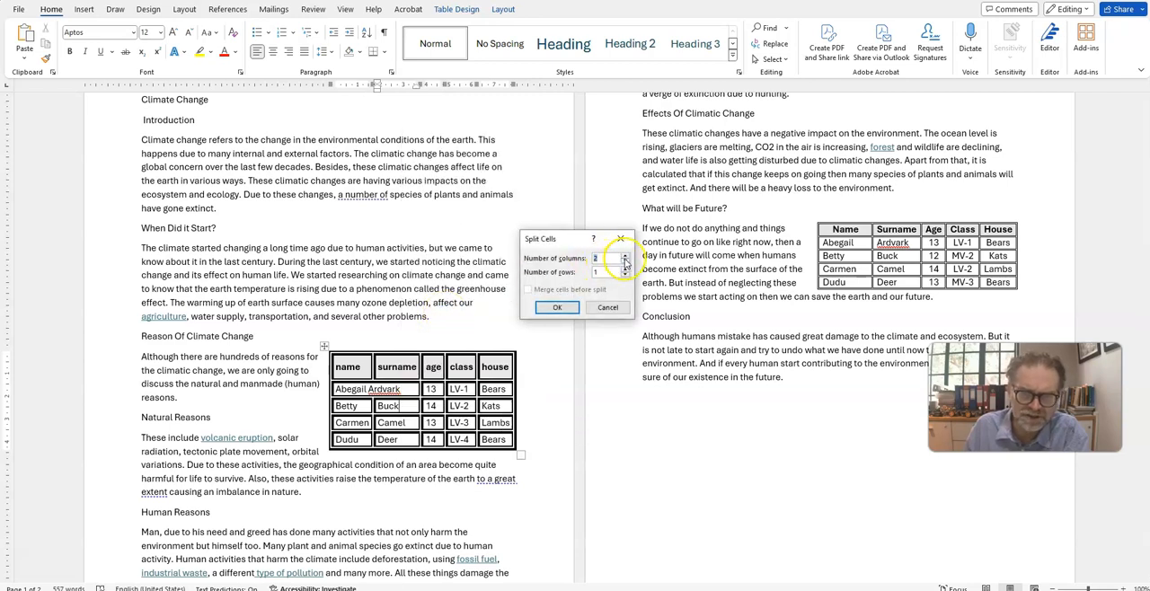
pyautogui.click(557, 308)
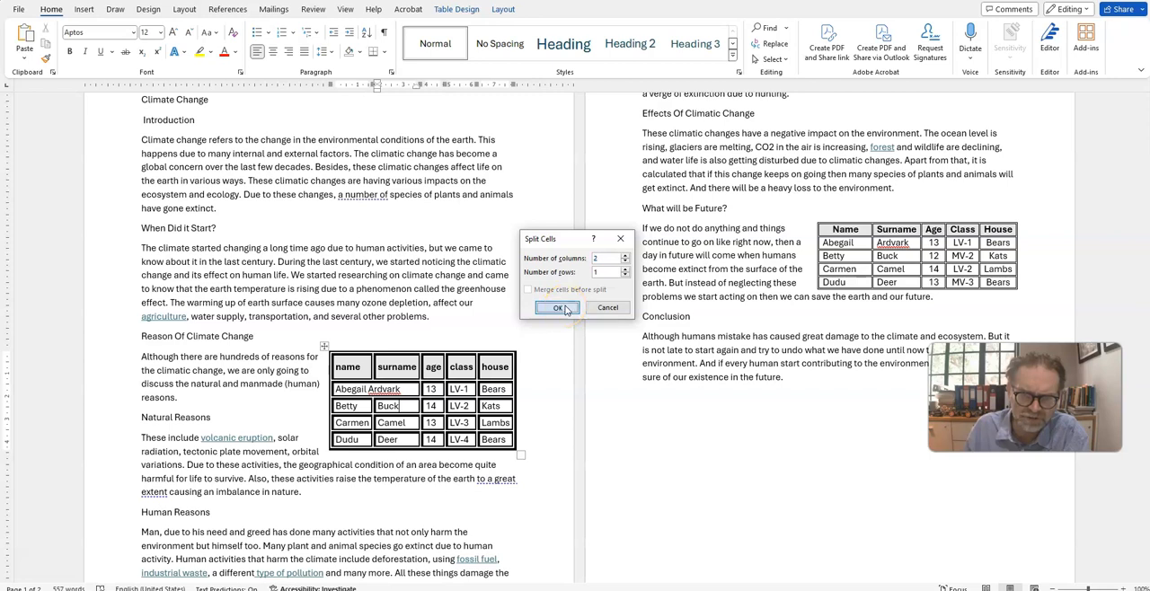
pyautogui.click(406, 408)
pyautogui.moveTo(396, 407); pyautogui.dragTo(410, 407)
pyautogui.click(411, 407)
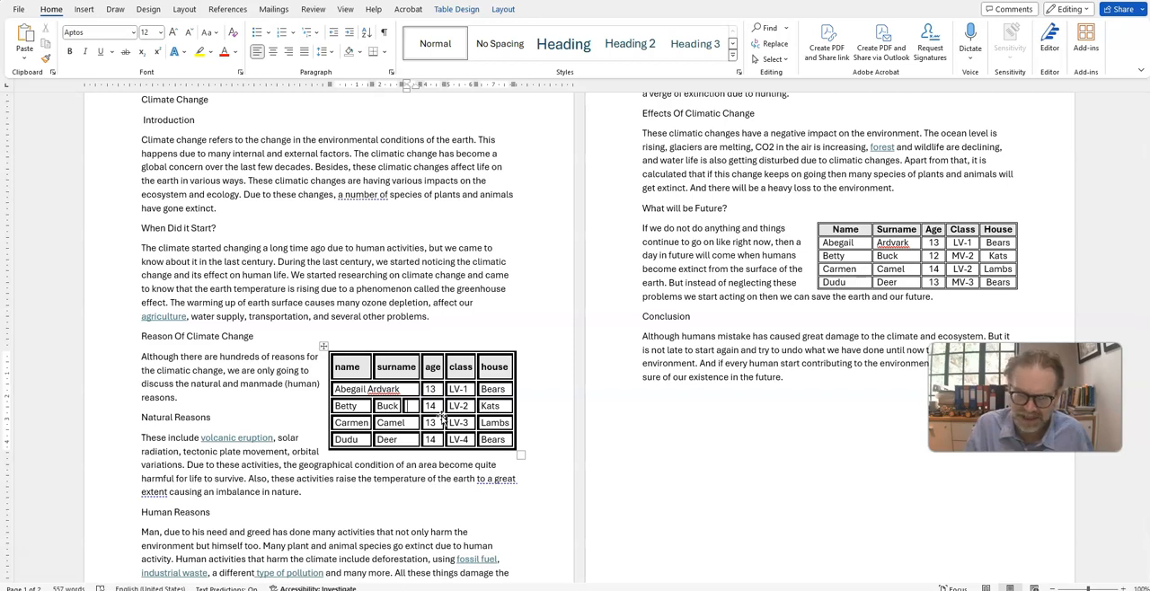
pyautogui.write('Baboon')
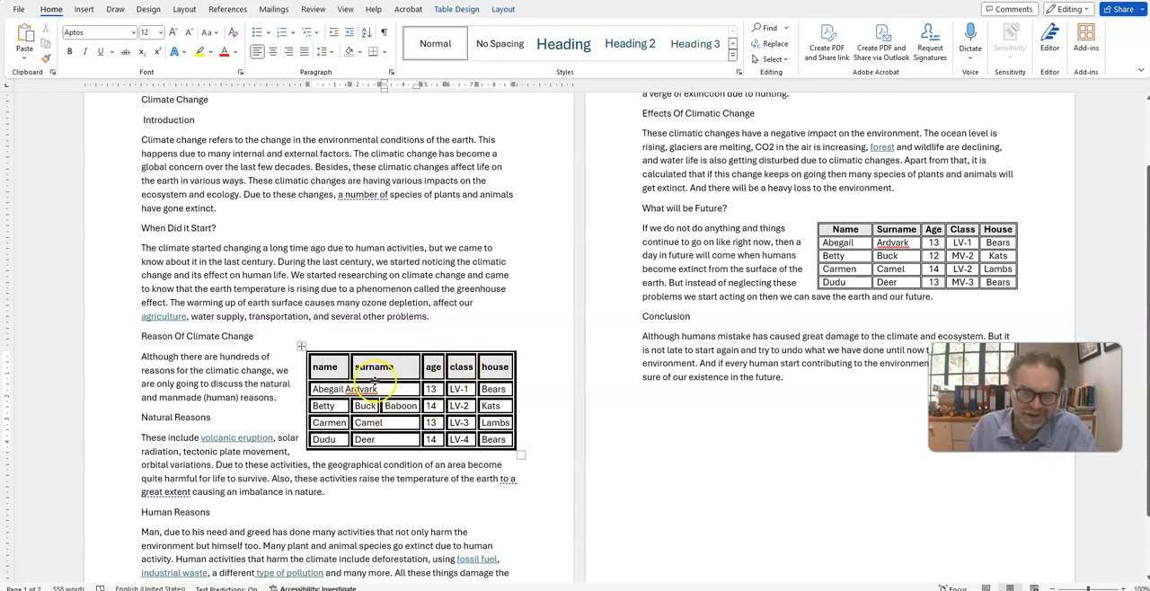
# Step: Shade the second student's first-name cell with Dark Teal, Accent 1, Lighter 40%
pyautogui.rightClick(327, 406)
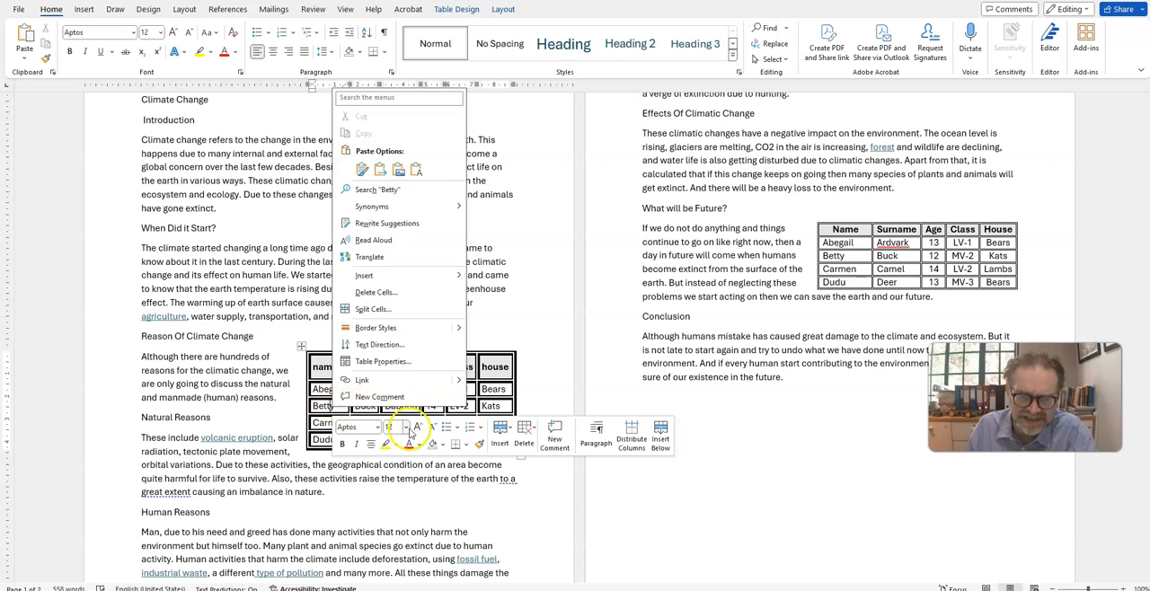
pyautogui.click(442, 446)
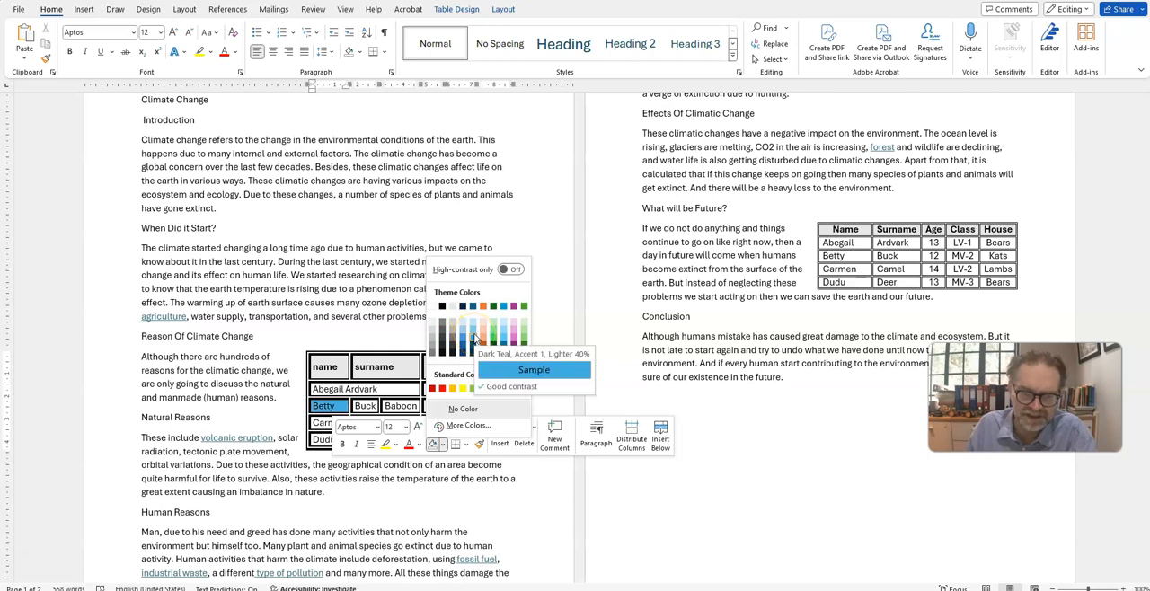
pyautogui.click(475, 337)
pyautogui.click(431, 339)
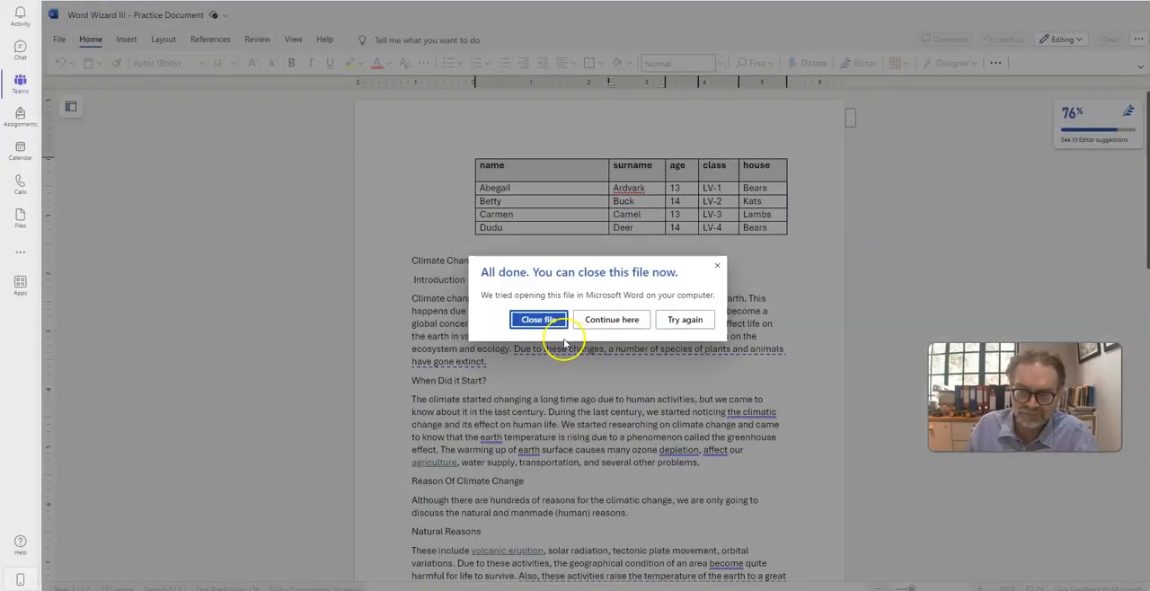
# Step: Switch to Teams and choose to continue with the practice document there
pyautogui.click(602, 321)
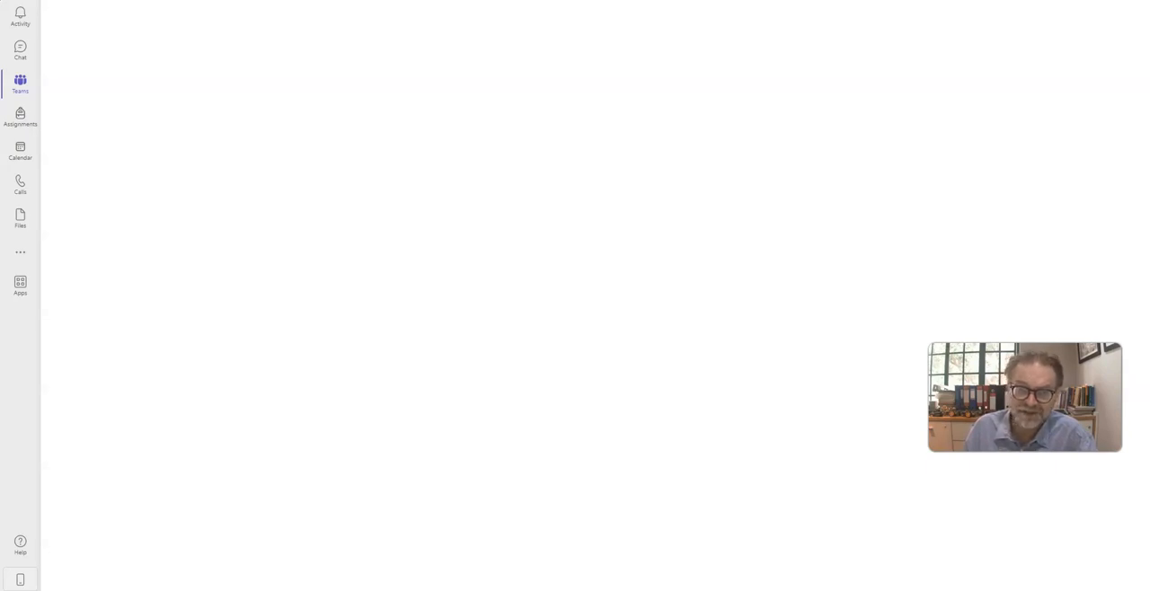
pyautogui.click(24, 542)
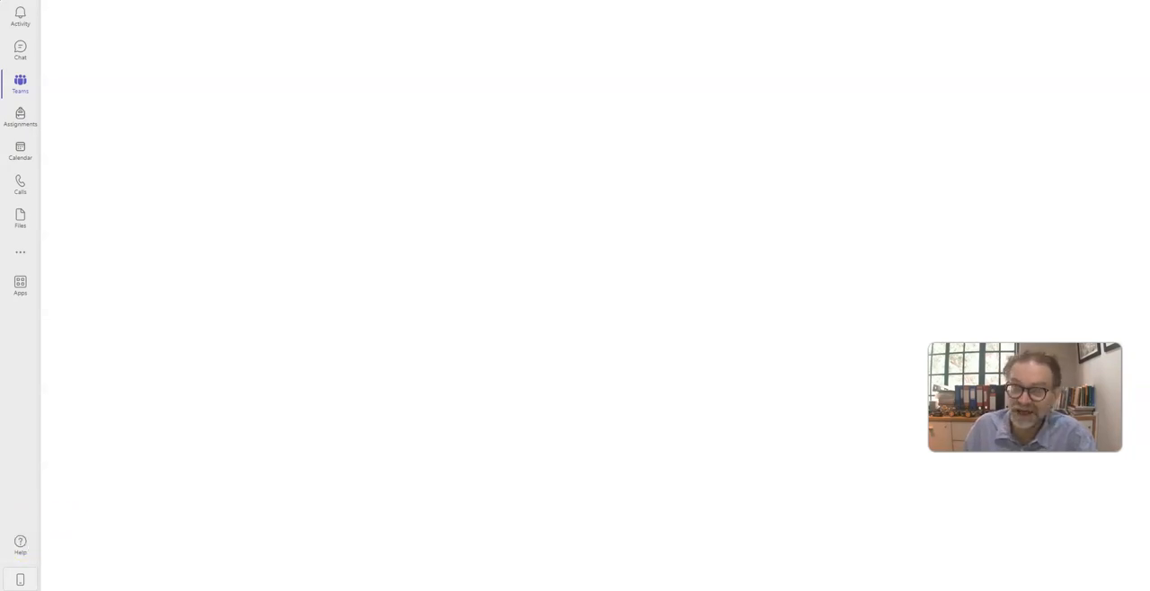